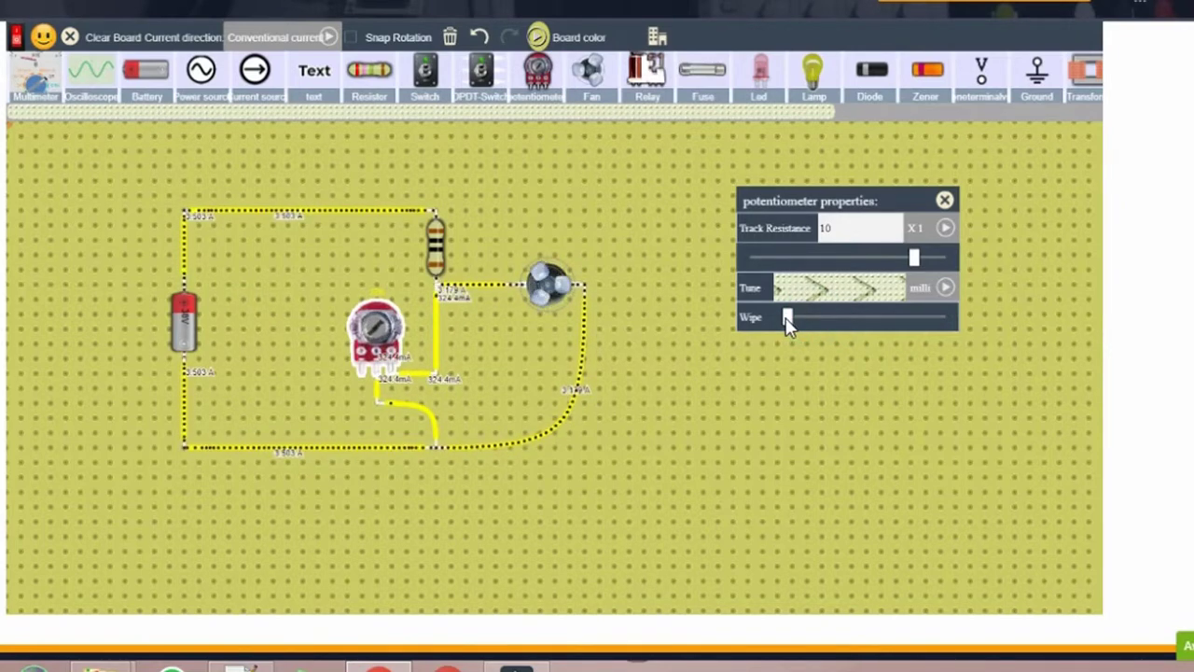
Move the potentiometer settings panel aside and close it
drag(863, 202, 814, 240)
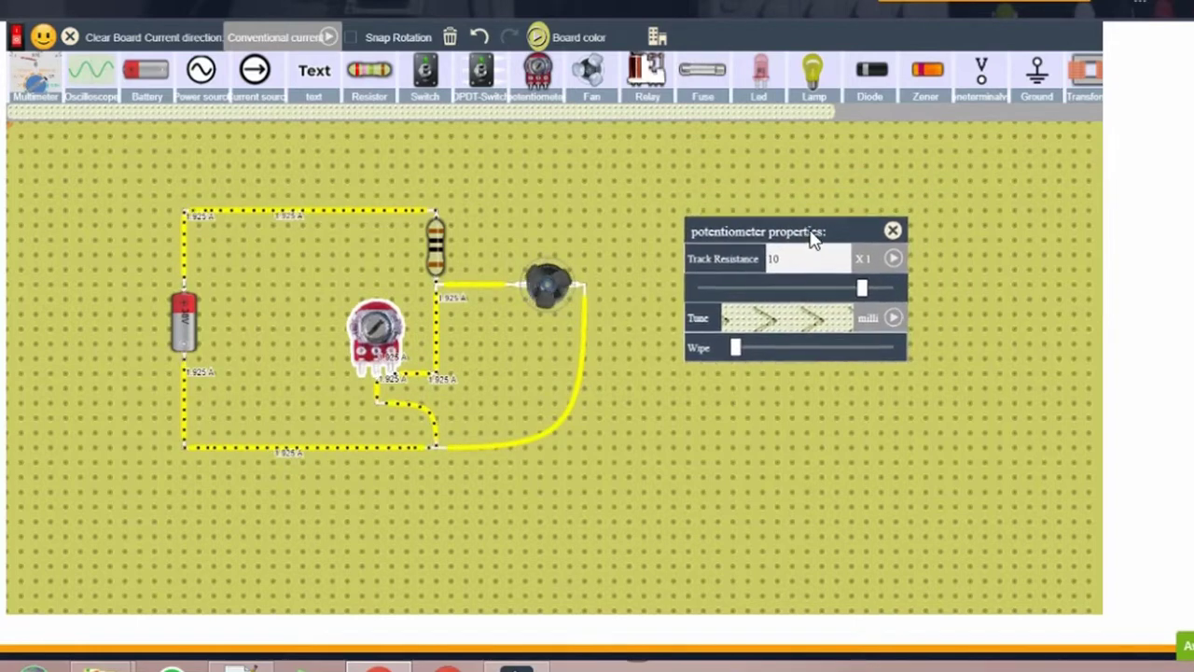
click(893, 231)
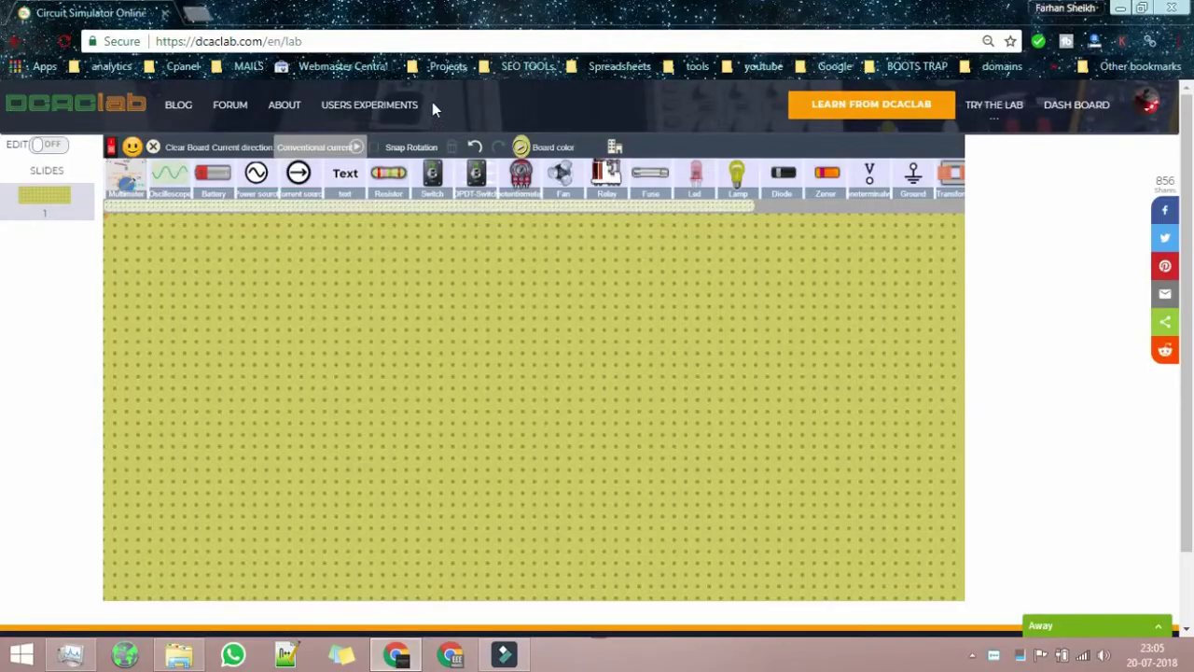
Place two resistors and set the upper one's bands to brown-black for 10Ω
drag(387, 189, 469, 470)
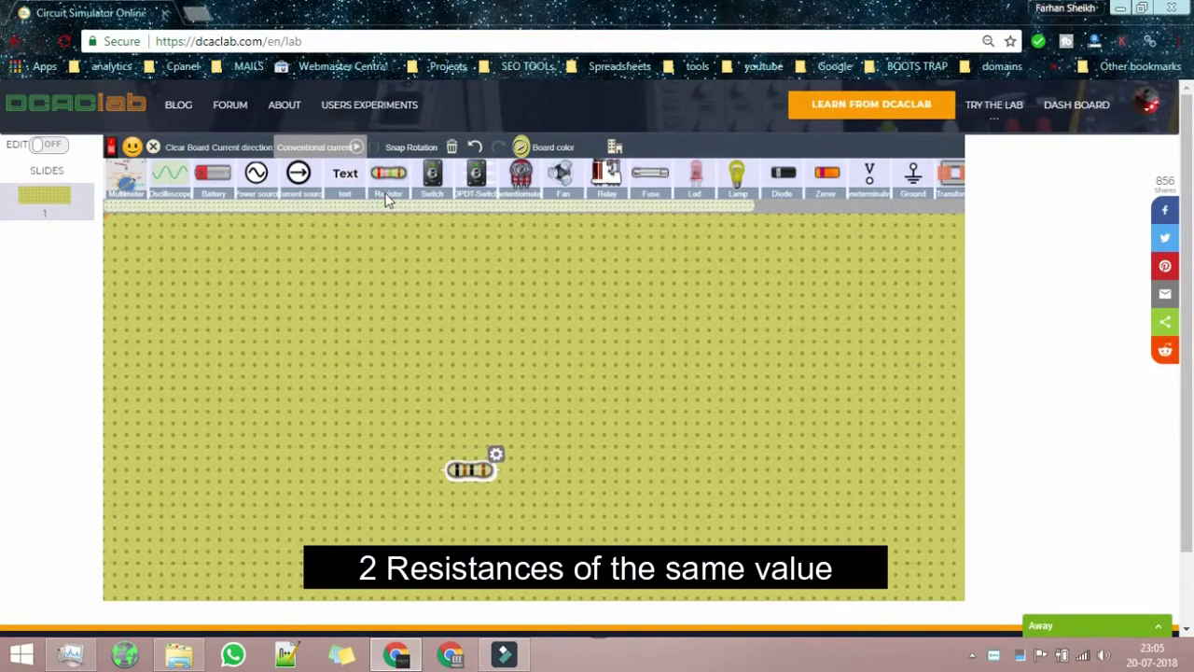
drag(387, 191, 470, 344)
click(498, 333)
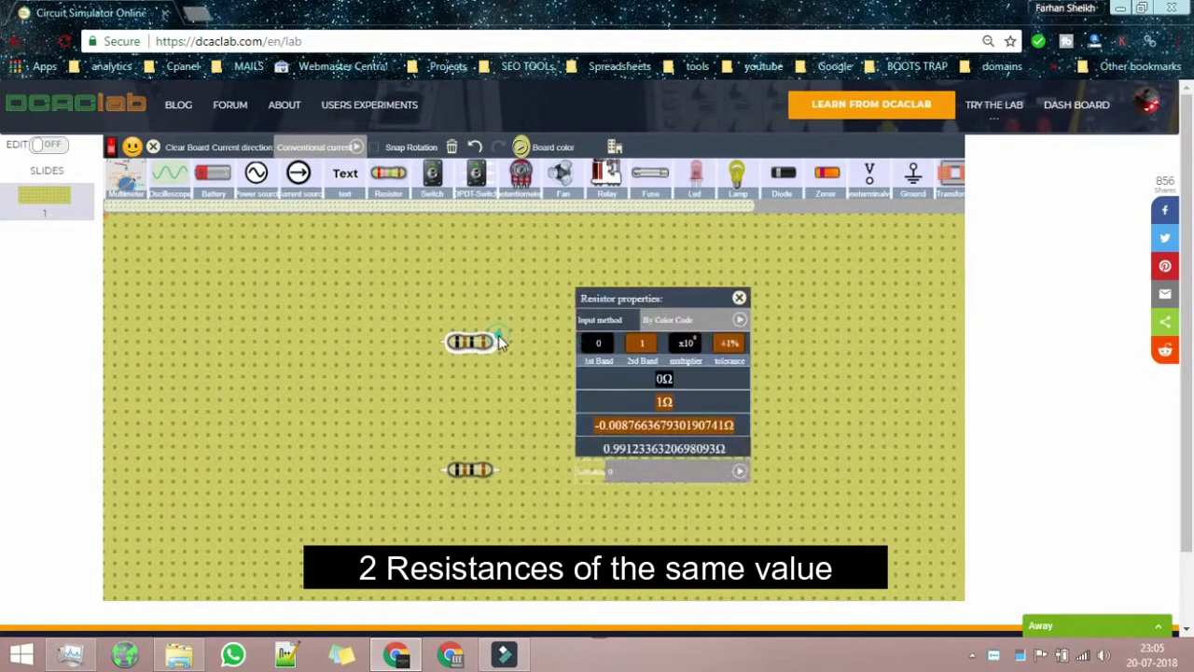
click(519, 319)
click(399, 348)
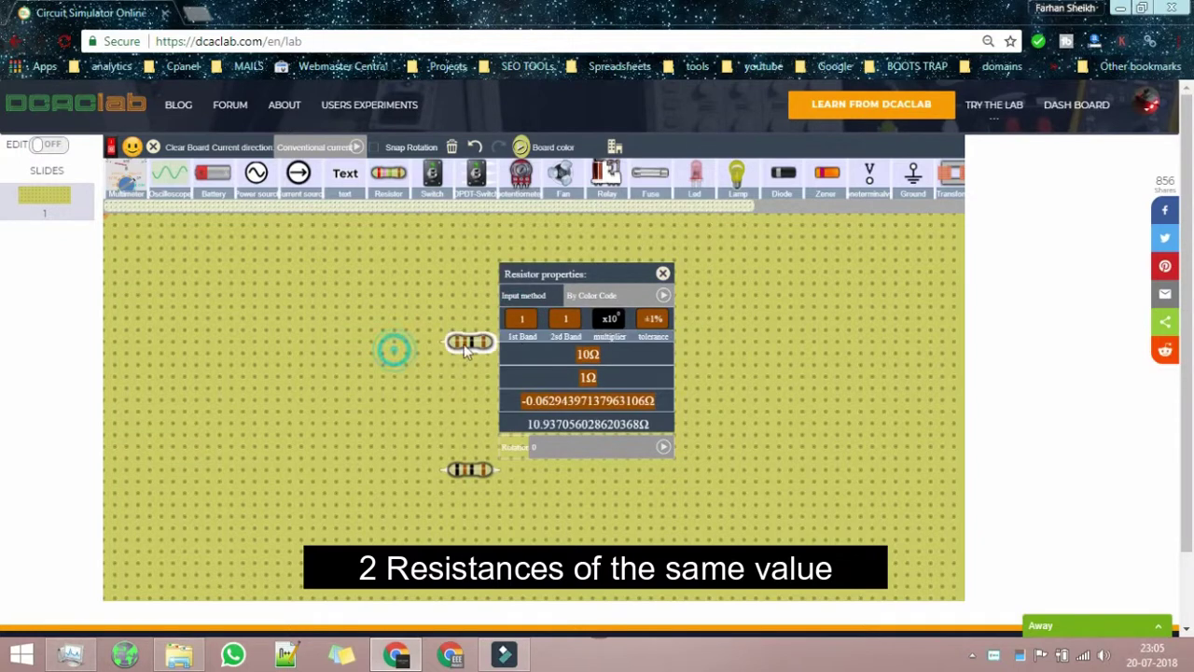
click(552, 329)
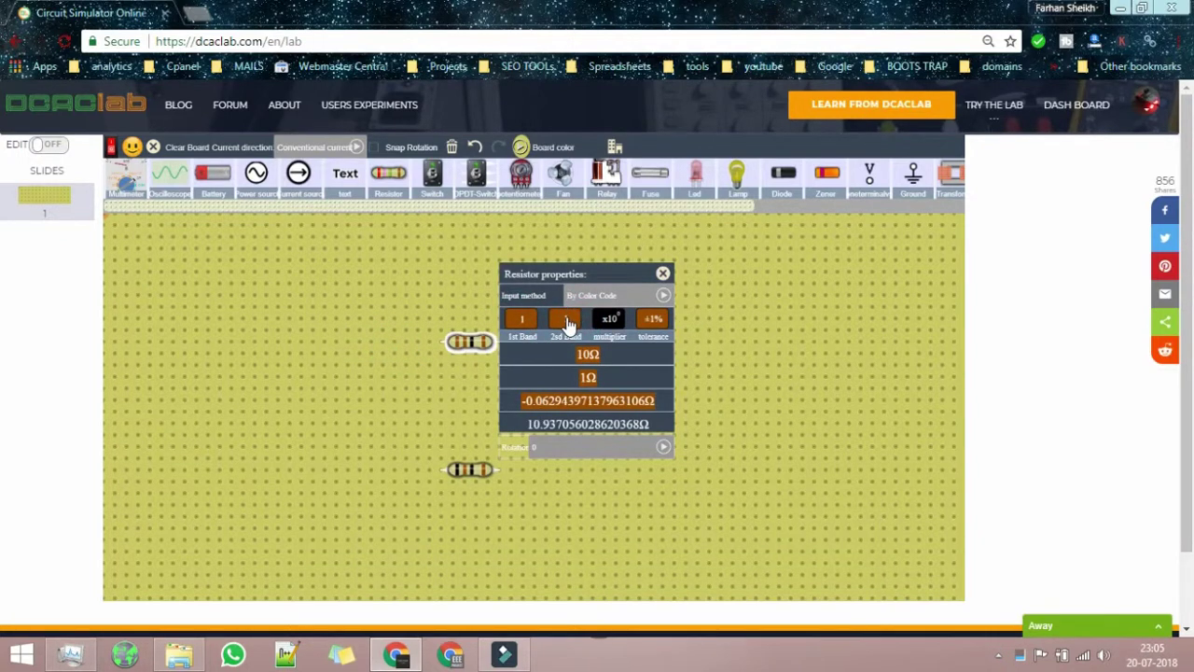
click(566, 320)
click(409, 353)
click(435, 405)
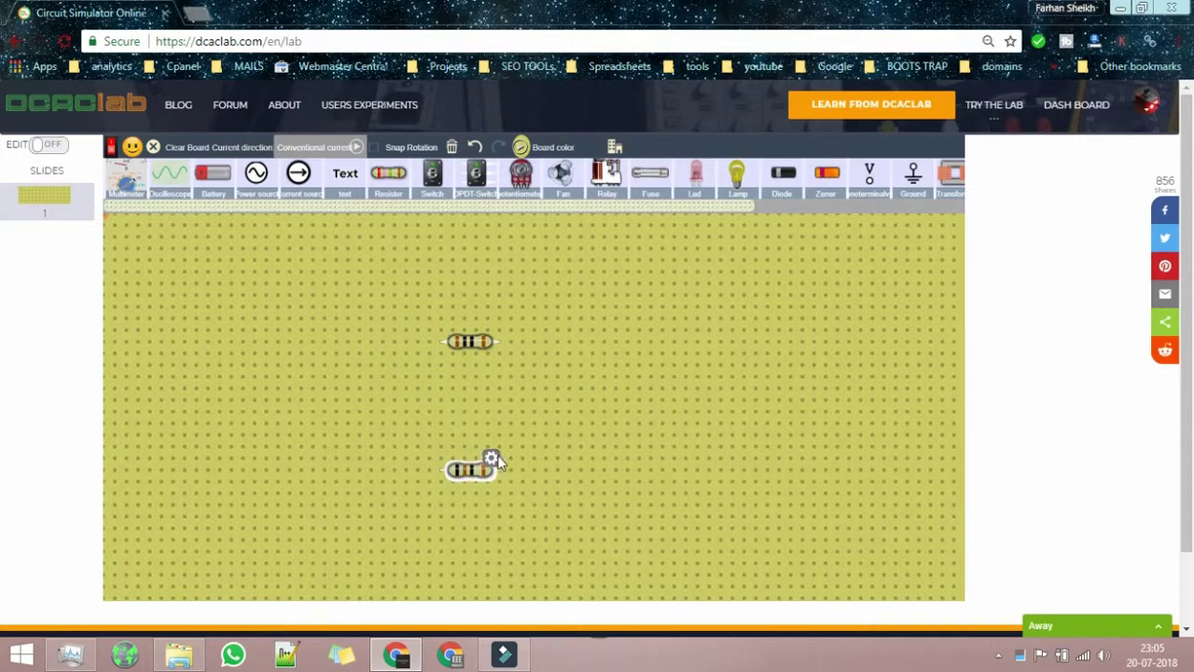
Set the lower resistor to 10Ω (brown-black) and rotate it 90° upright
click(524, 461)
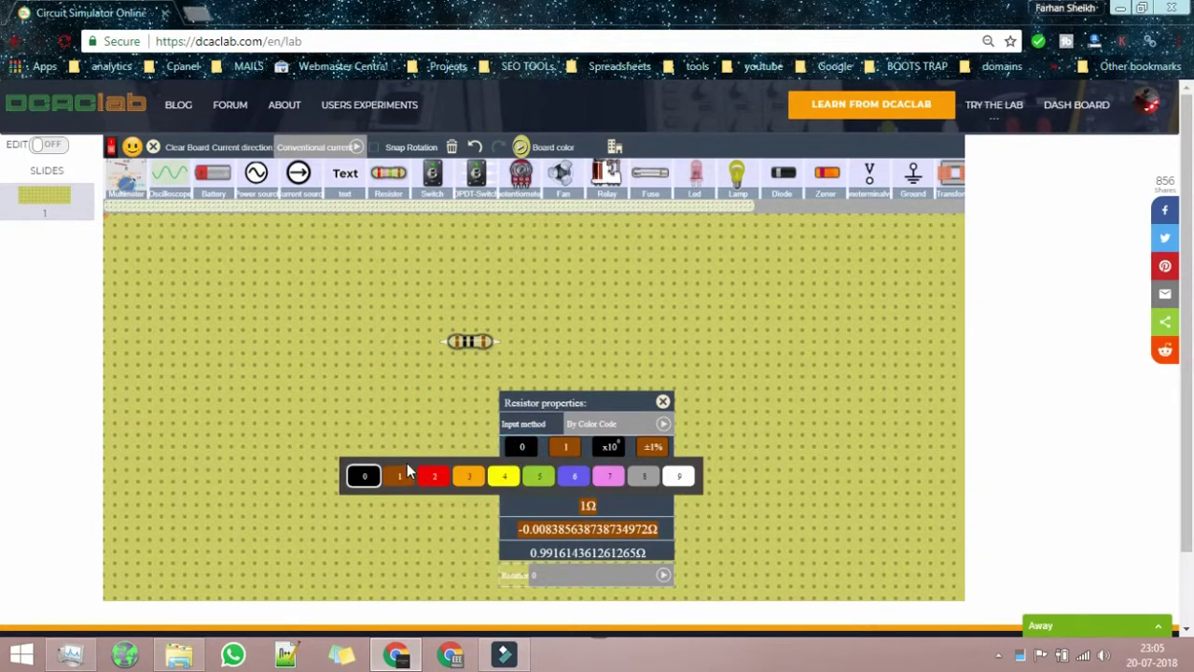
click(405, 476)
click(570, 450)
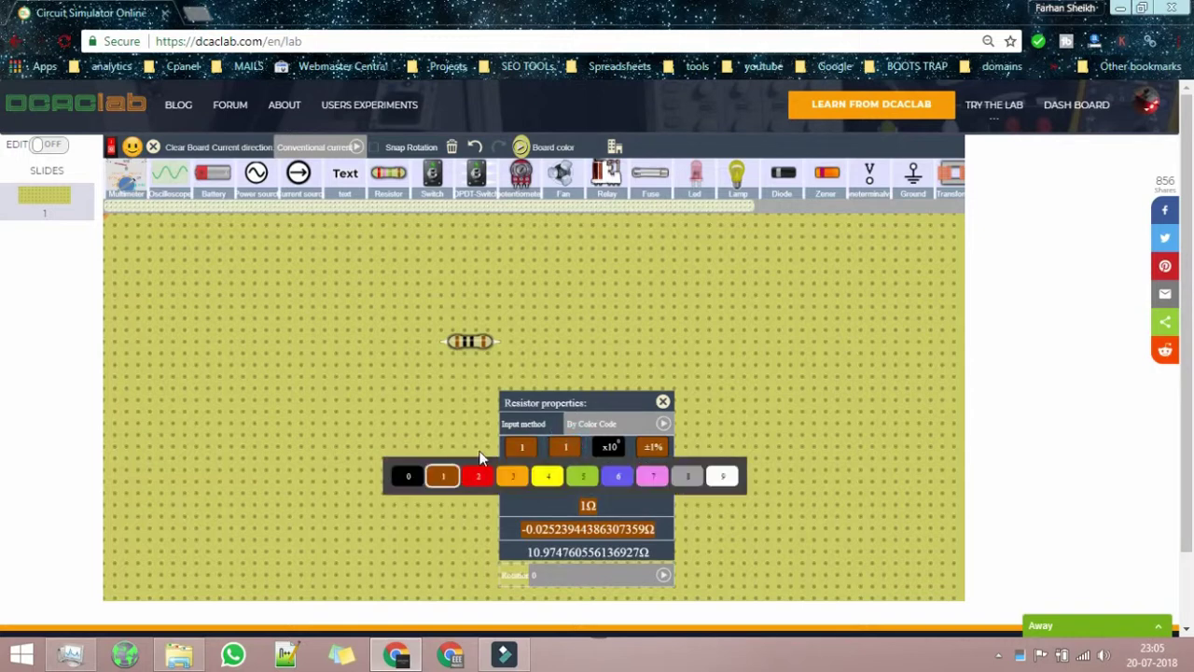
click(413, 476)
click(560, 579)
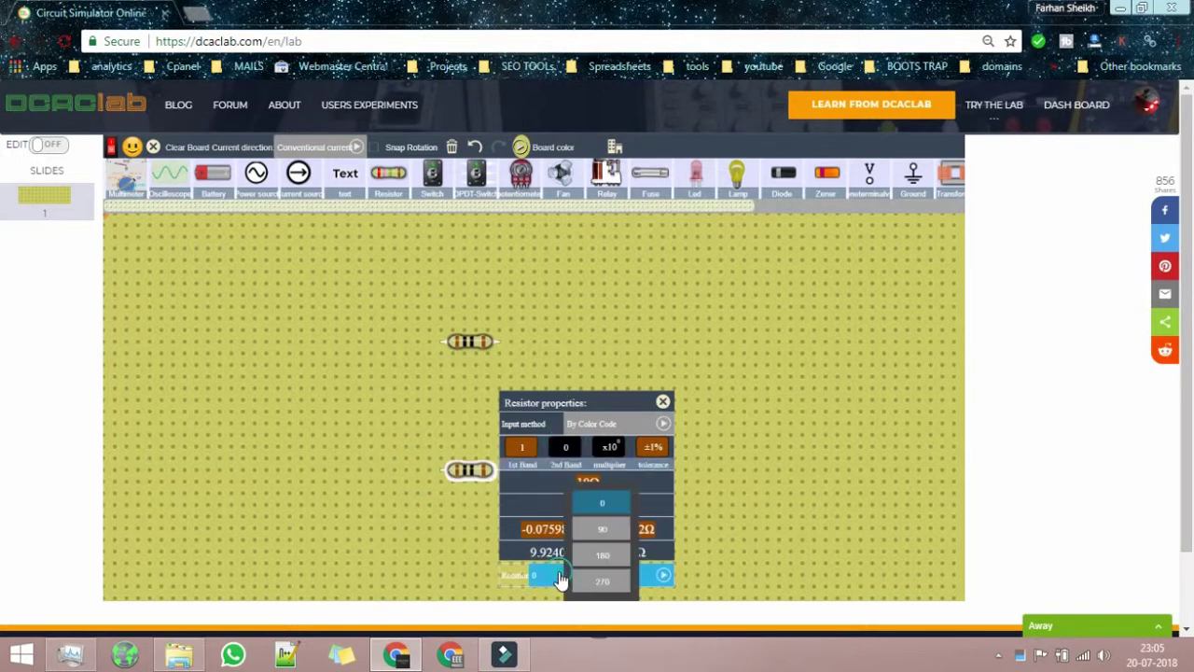
click(614, 529)
Rotate the upper resistor 90° so it also stands upright
click(474, 340)
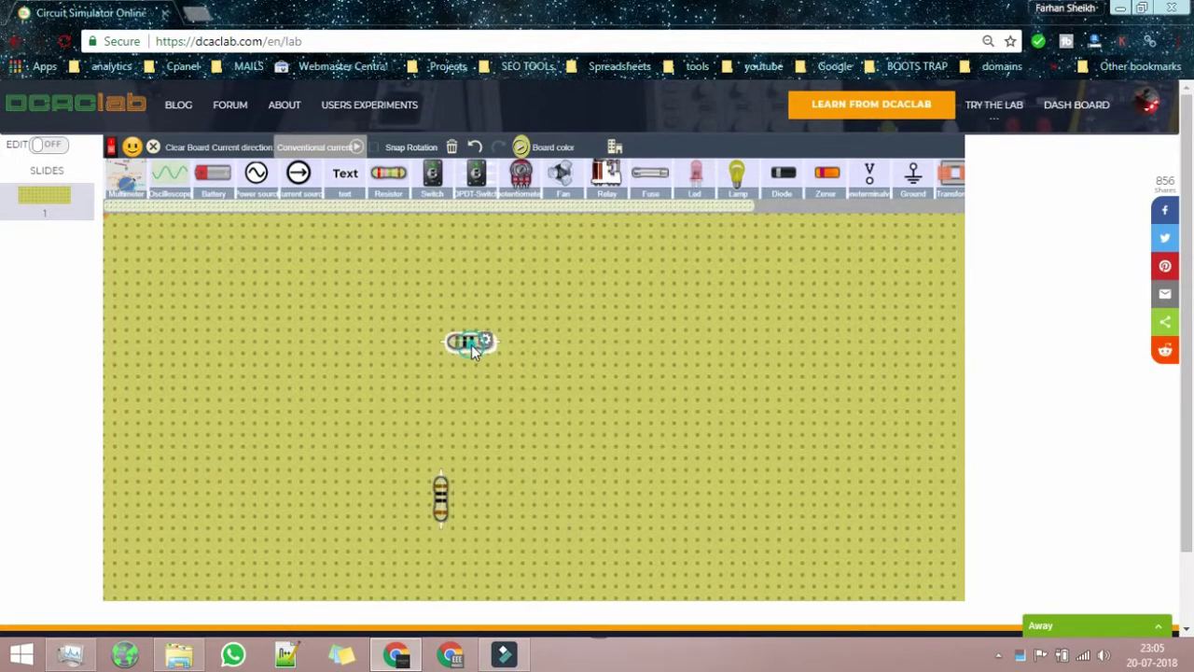
click(501, 334)
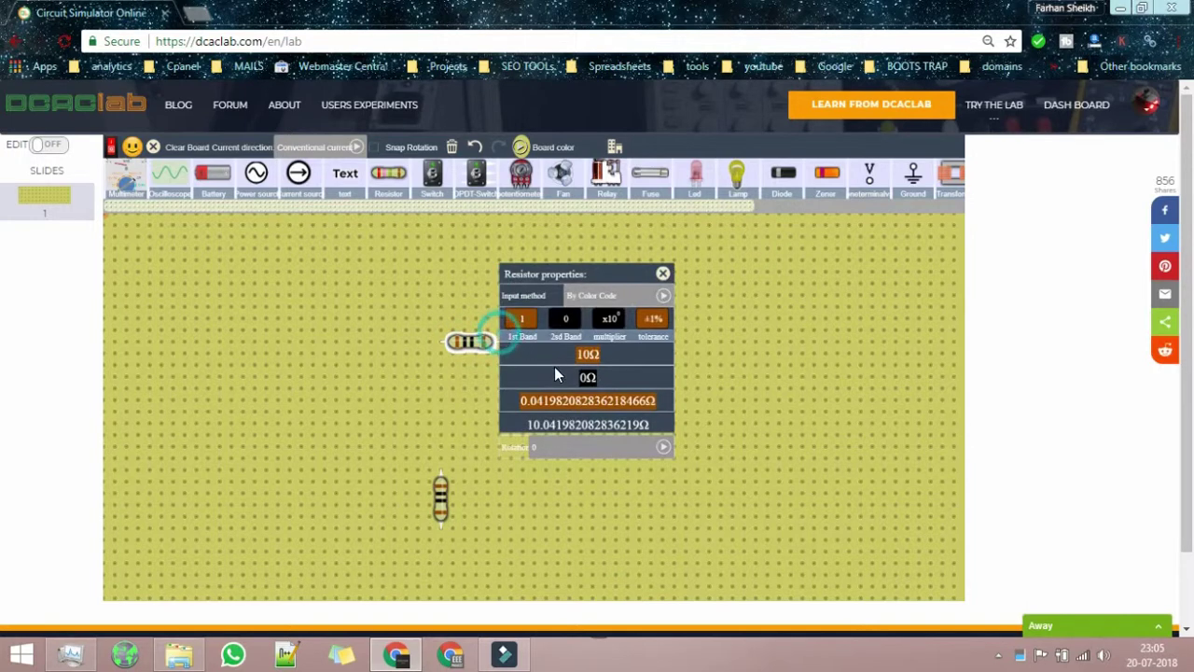
click(588, 448)
click(623, 509)
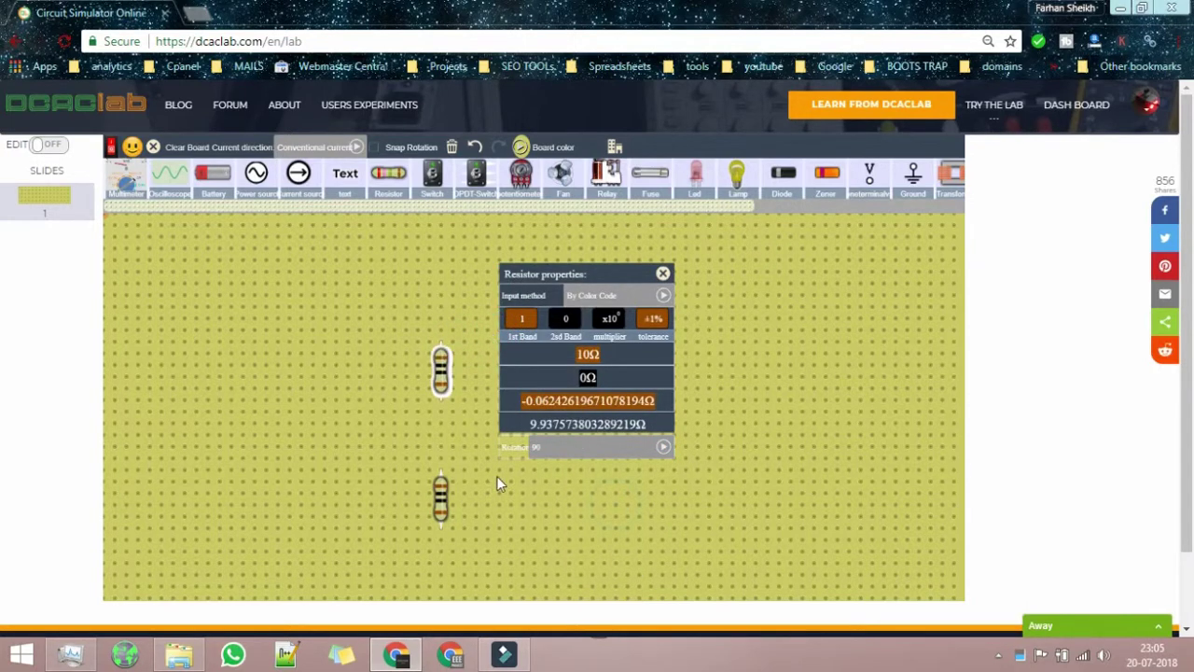
click(442, 375)
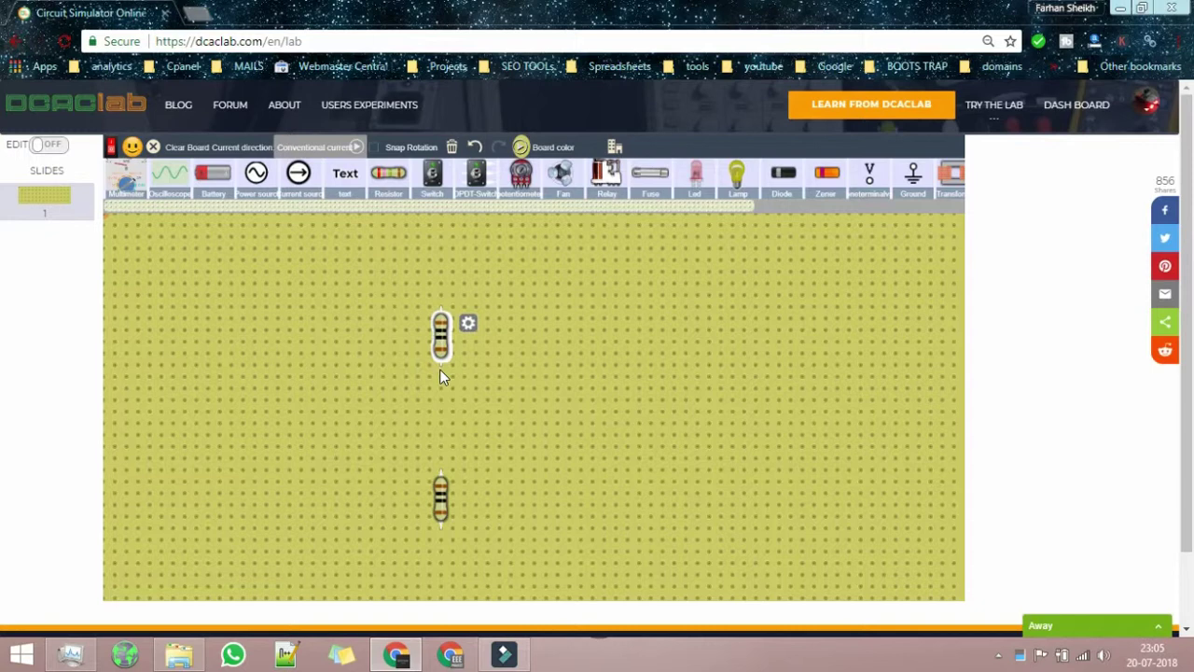
Wire the upper resistor's bottom to the lower resistor's top in series
double_click(443, 499)
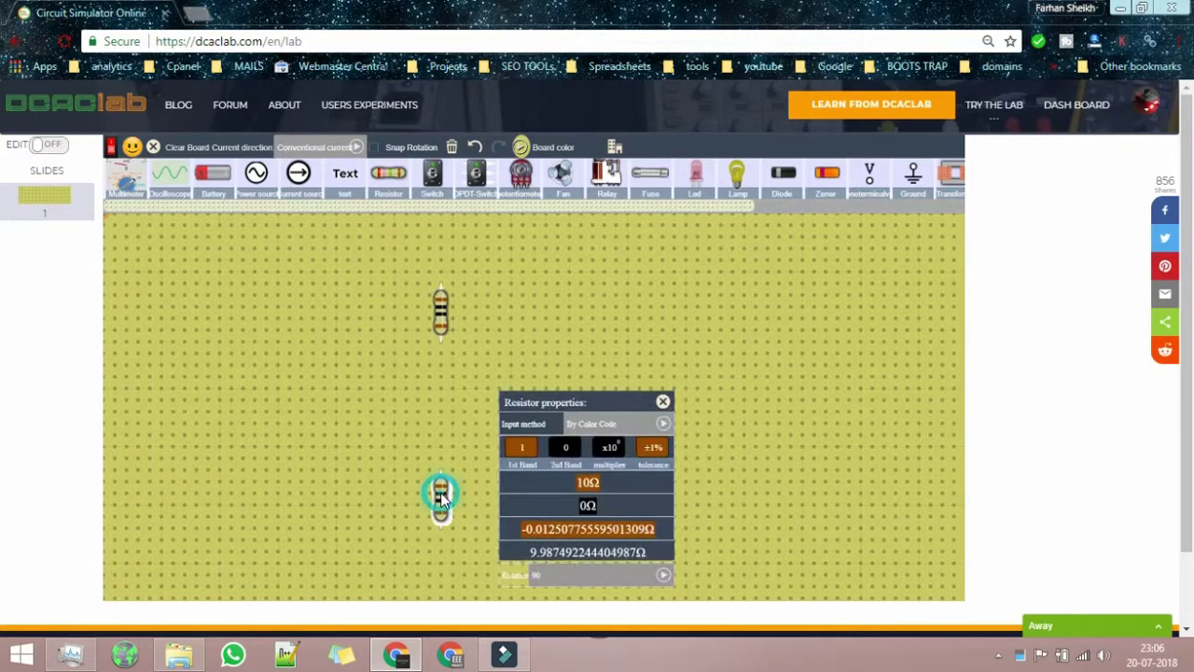
click(442, 499)
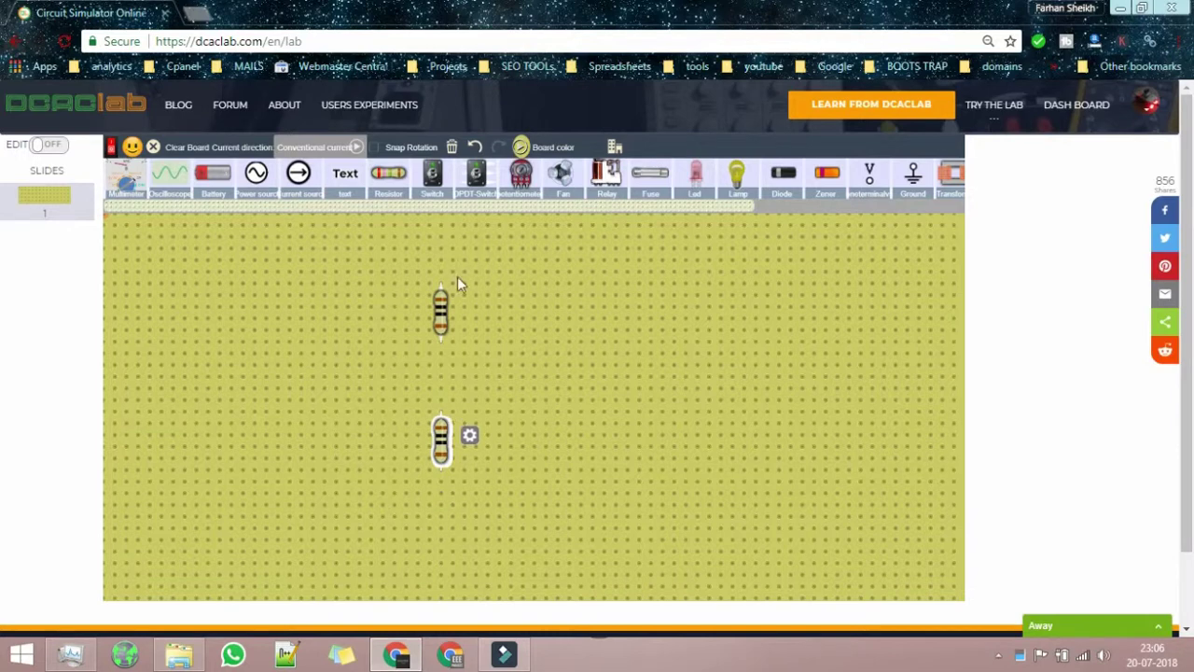
drag(442, 338, 441, 411)
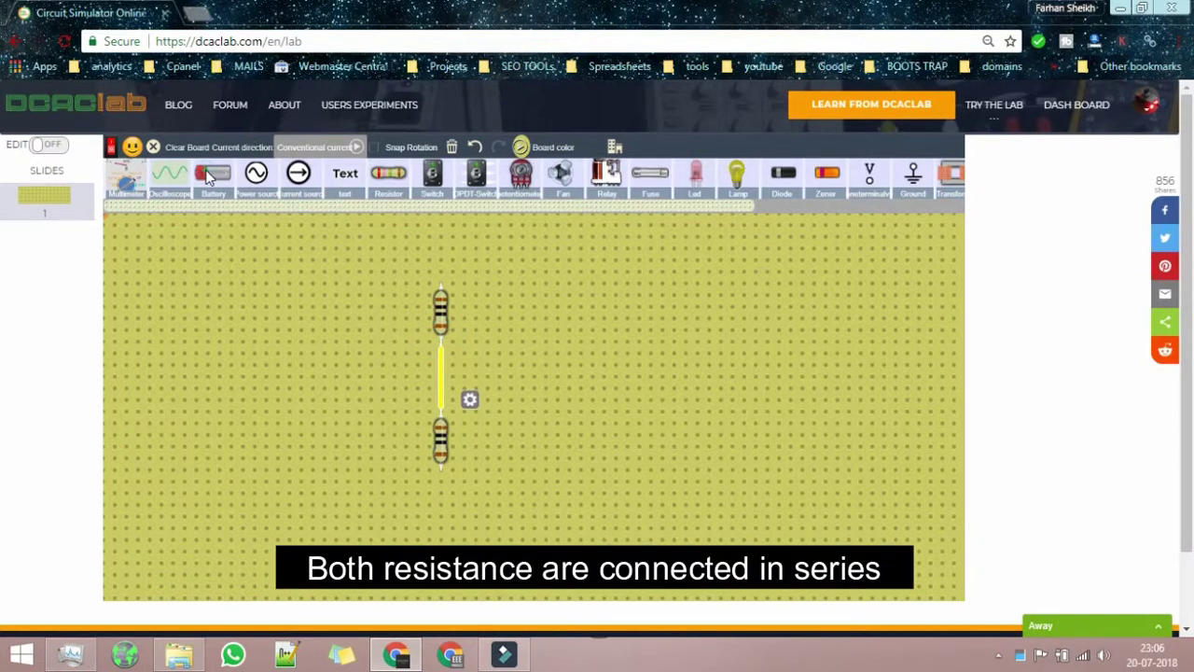
Place a battery left of the resistors and rotate it 90° upright
drag(213, 174, 257, 368)
click(287, 362)
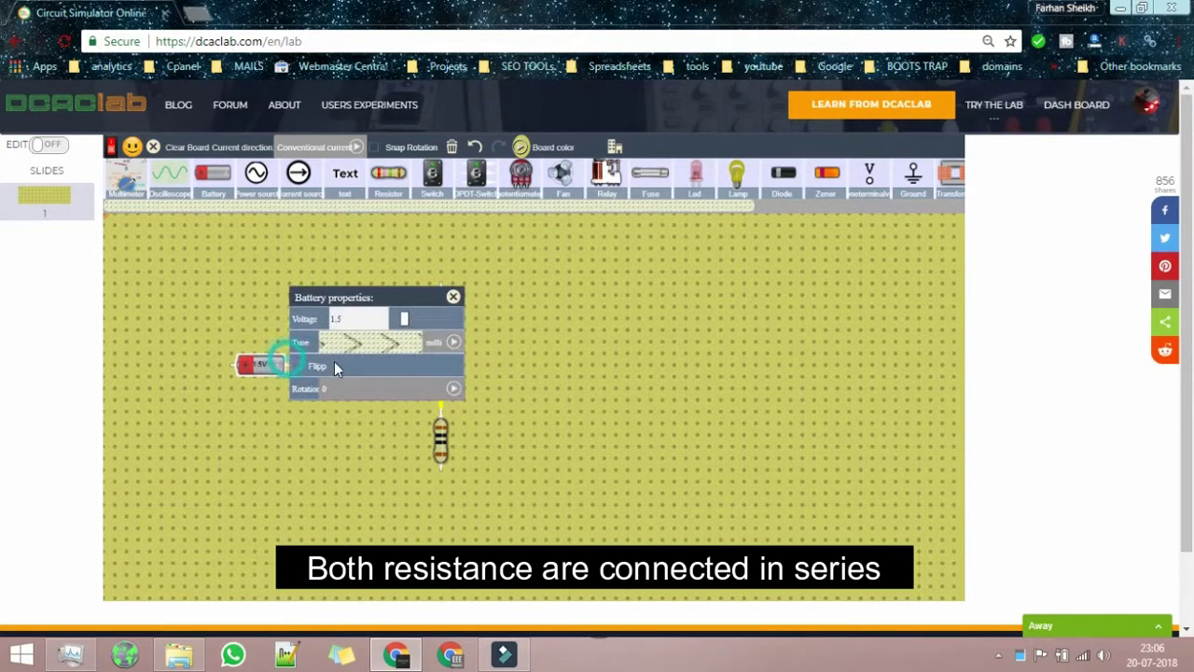
click(331, 389)
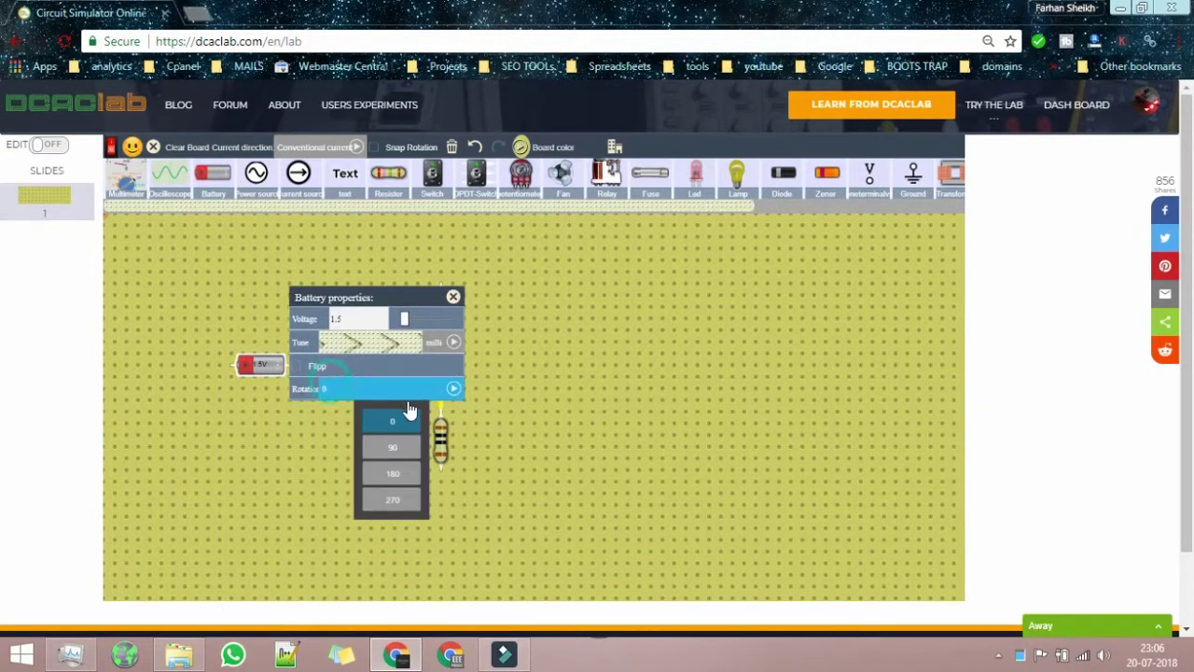
click(392, 450)
click(223, 373)
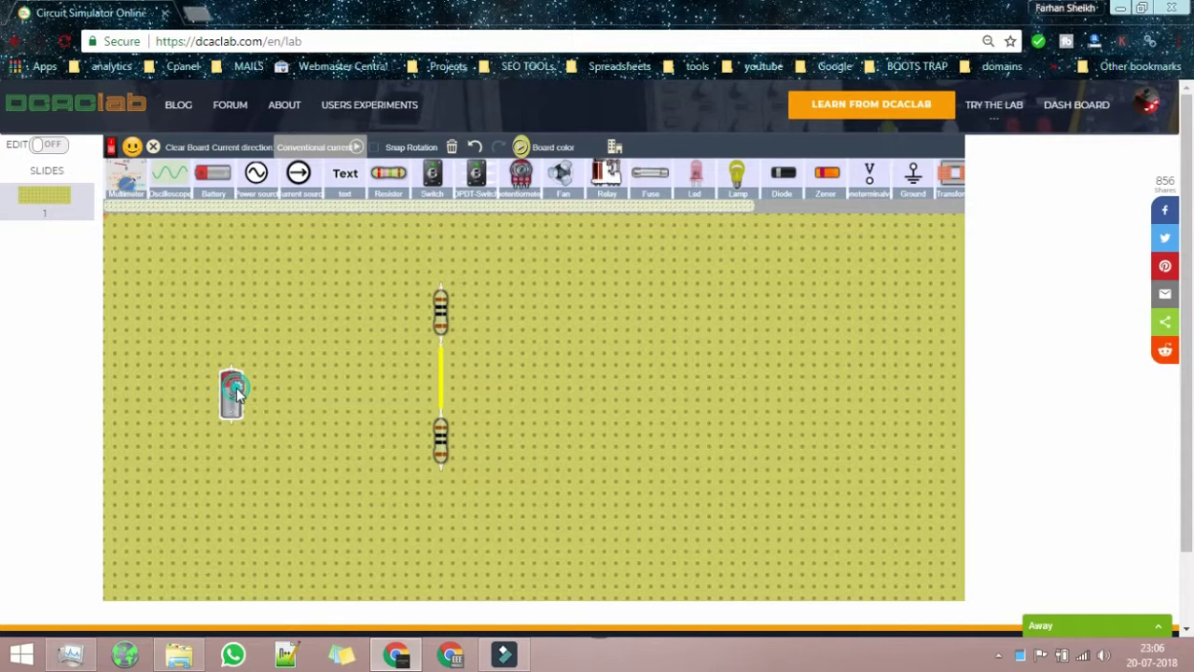
Wire both resistor ends to the battery terminals and set the battery to 3 V
mouse_move(245, 388)
mouse_down()
mouse_move(254, 378)
mouse_move(247, 397)
mouse_up()
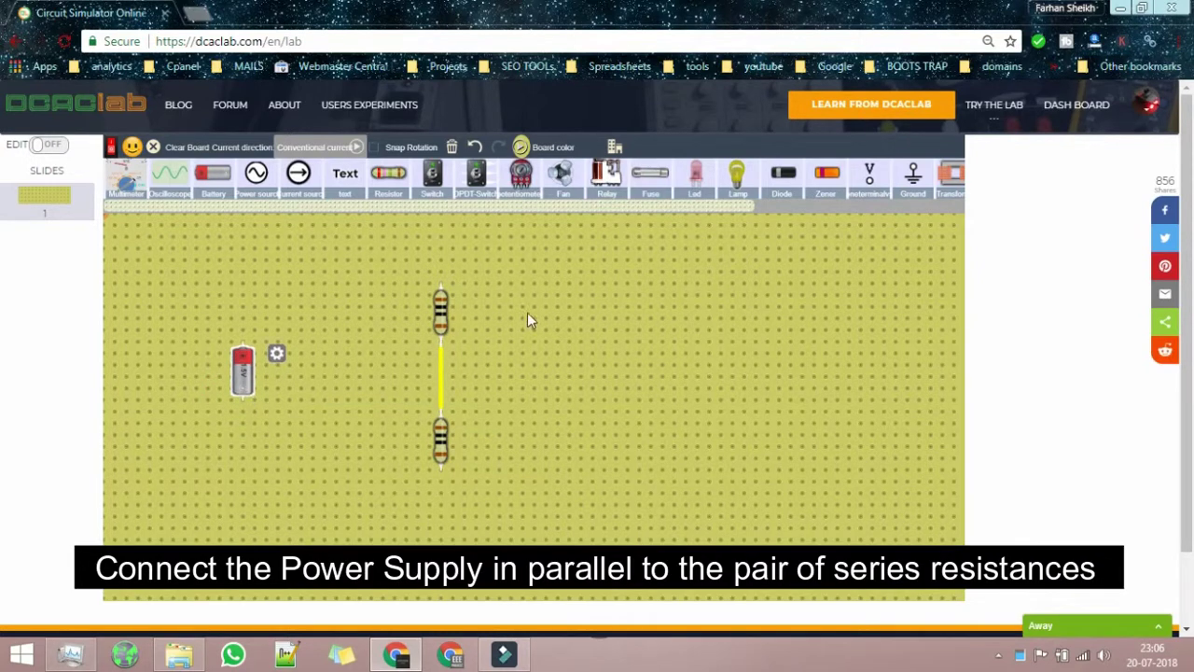
drag(442, 286, 243, 287)
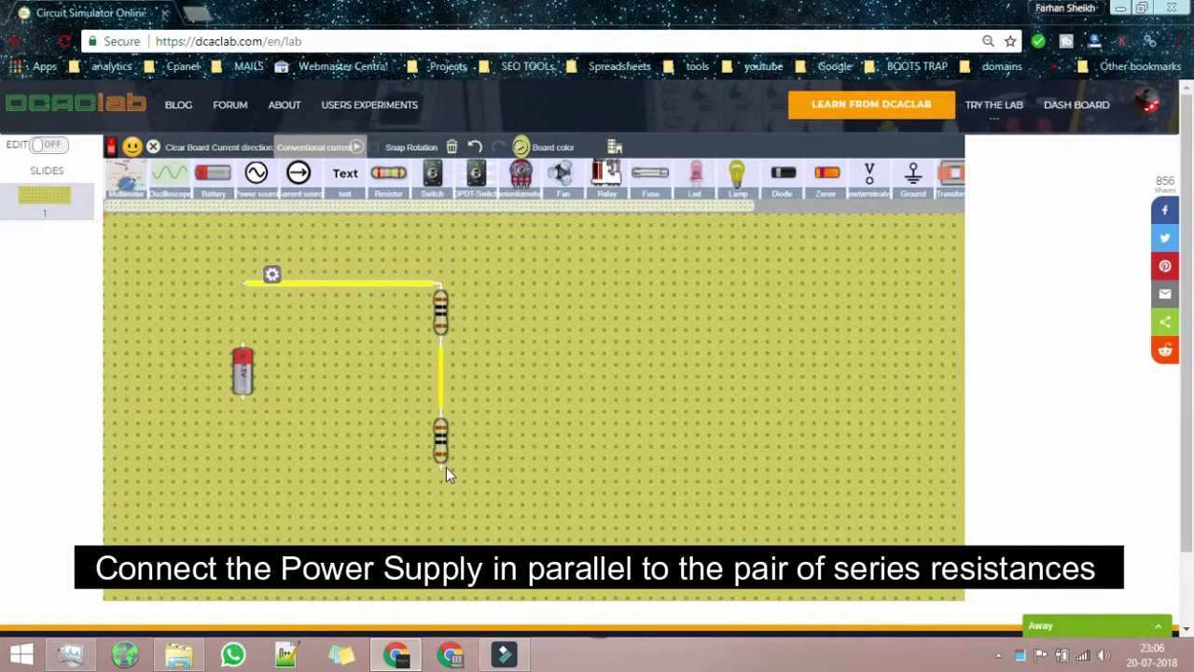
drag(440, 468, 263, 482)
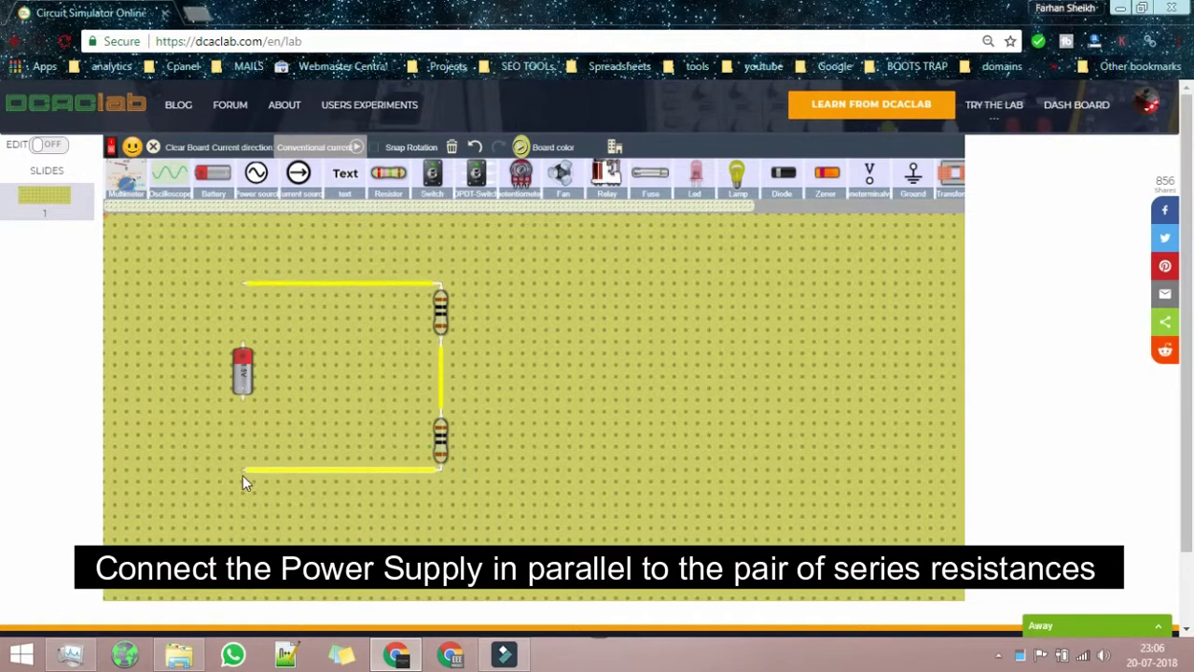
drag(246, 284, 242, 469)
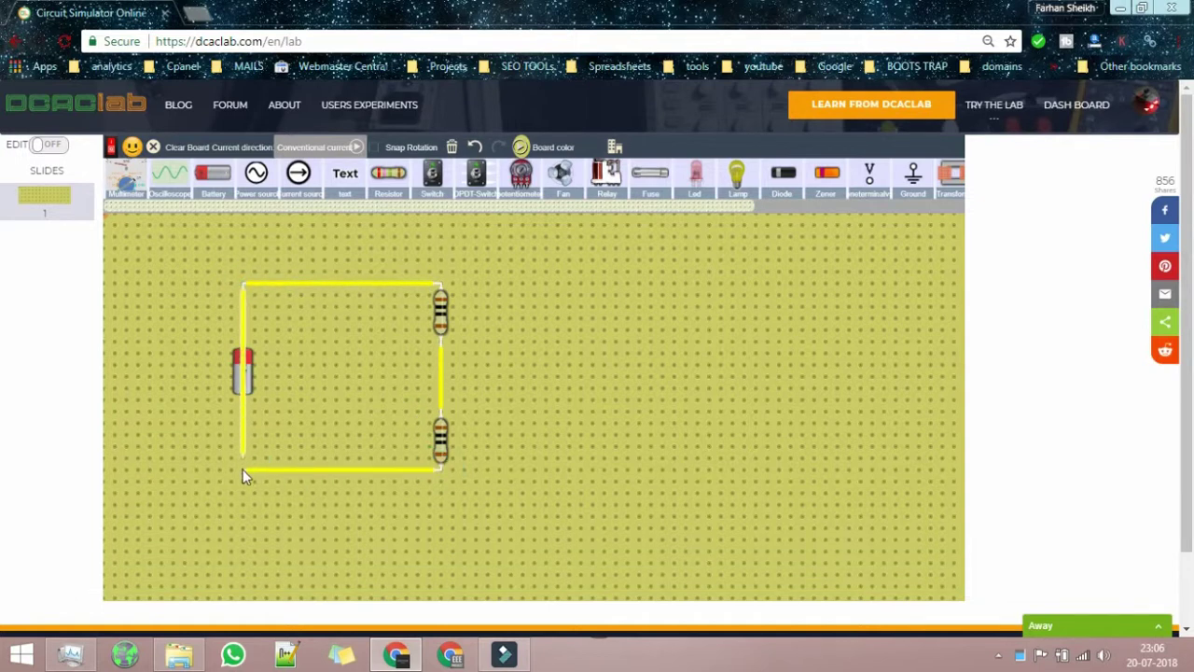
click(244, 375)
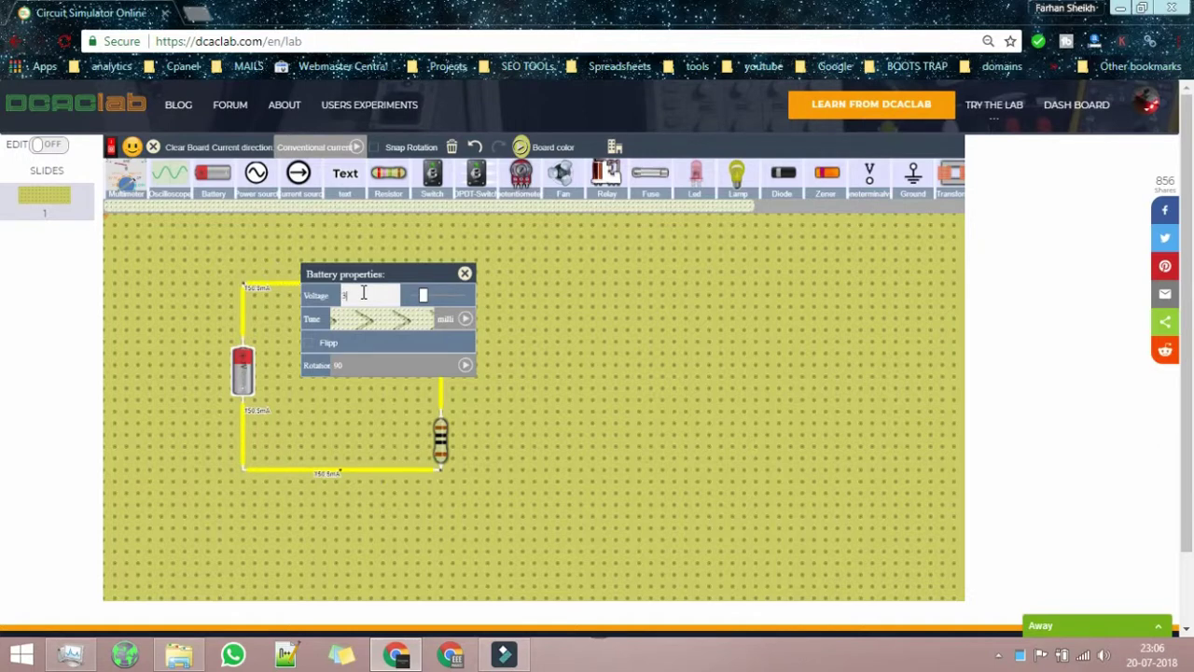
click(540, 337)
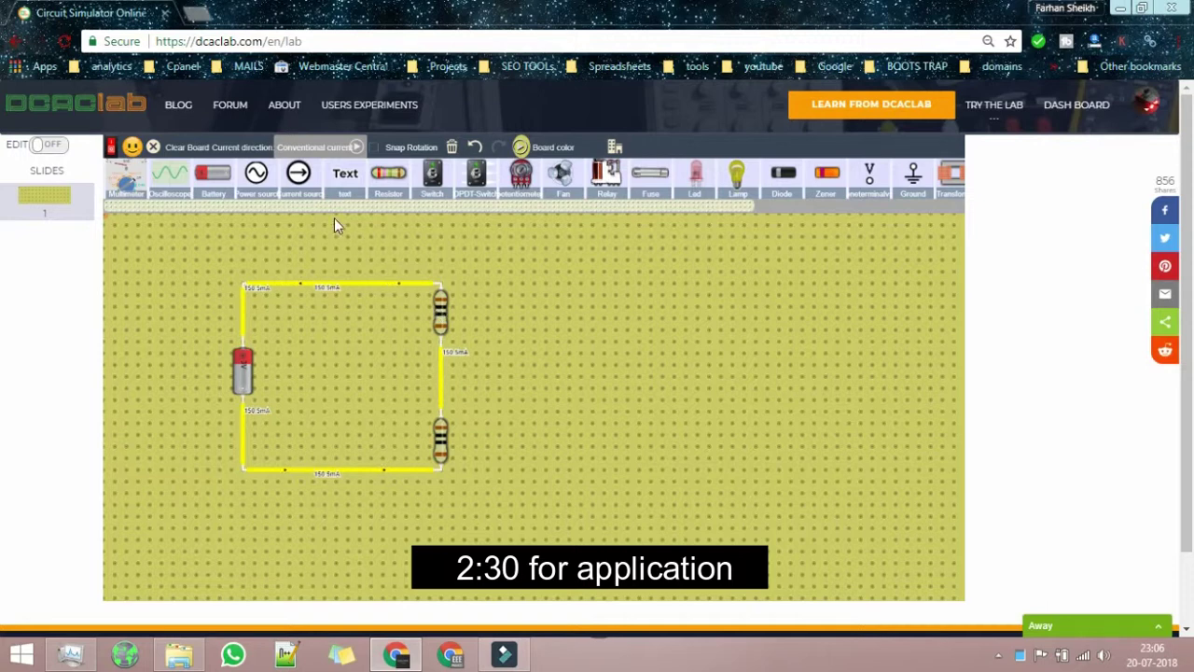
Reconnect the lower resistor and add output leads from the junction and up from the bottom wire
drag(335, 203, 317, 235)
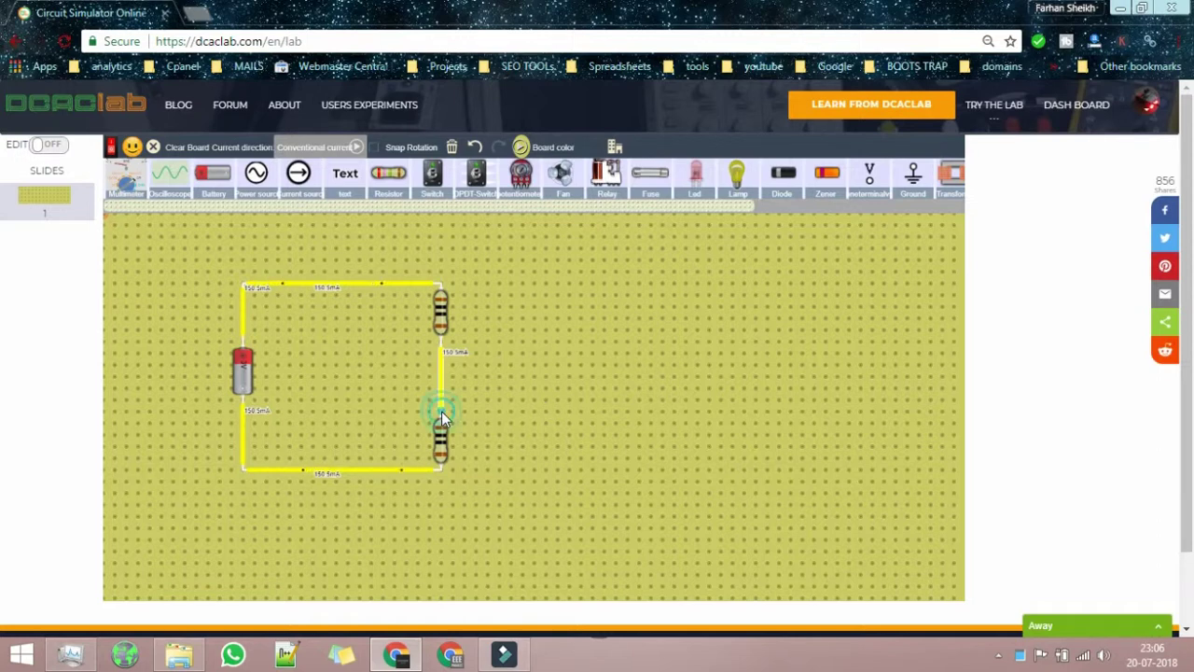
mouse_move(442, 413)
mouse_down()
mouse_move(499, 416)
mouse_move(445, 416)
mouse_up()
drag(442, 467, 540, 478)
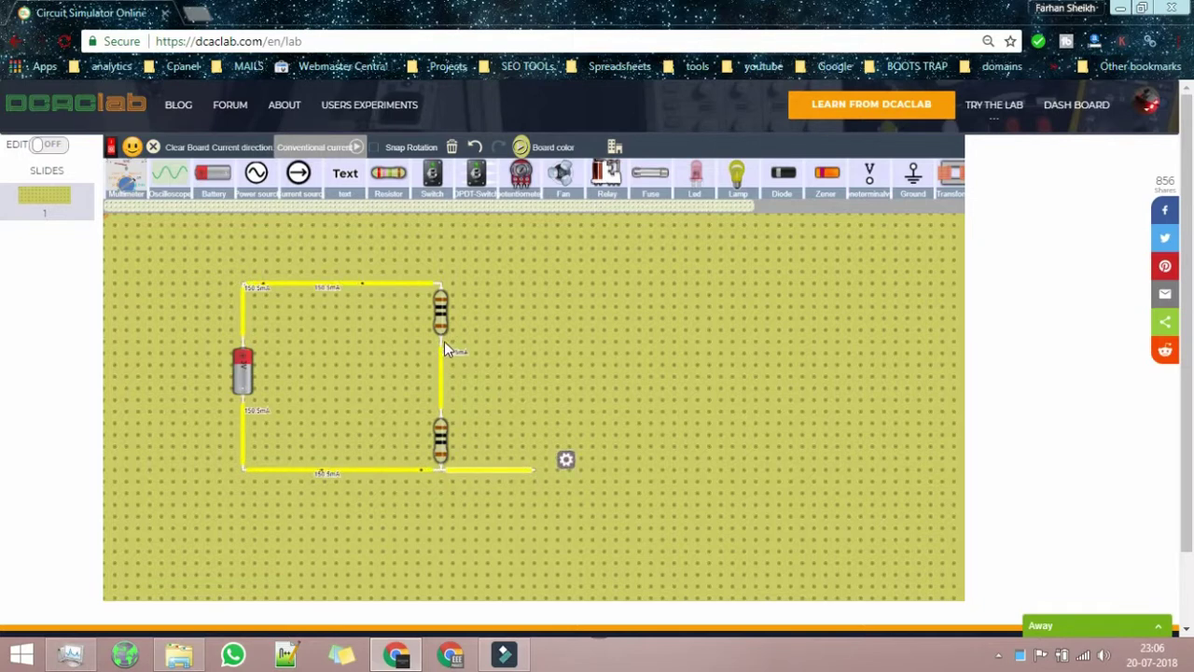
drag(443, 344, 502, 342)
drag(535, 470, 557, 345)
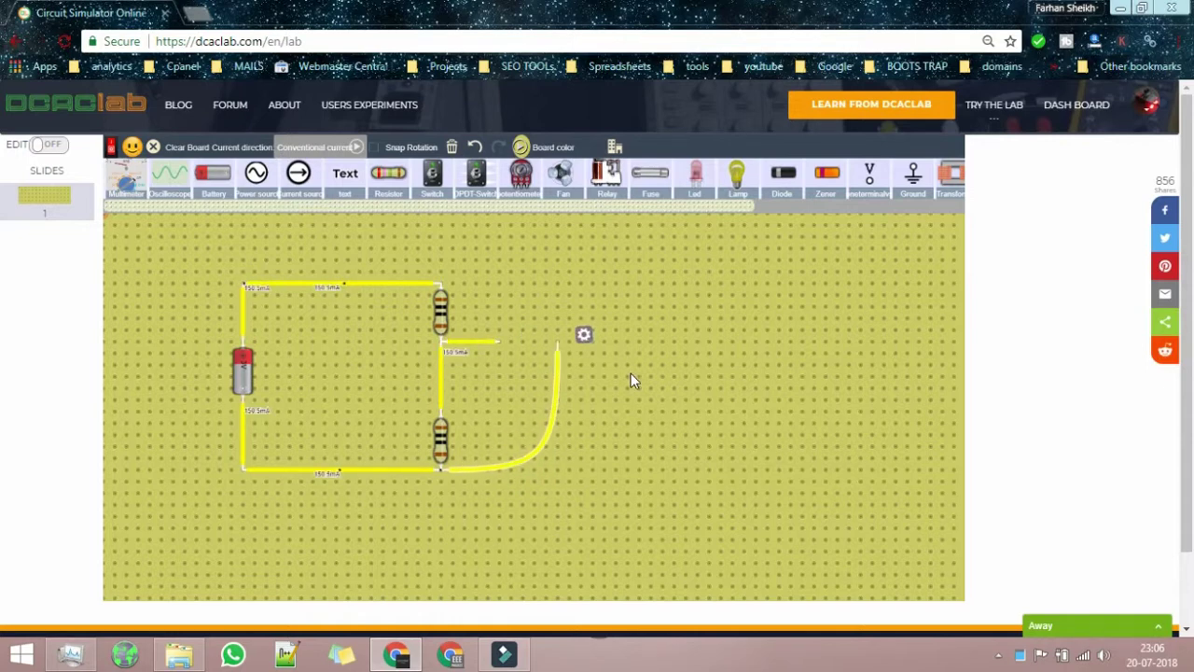
click(630, 376)
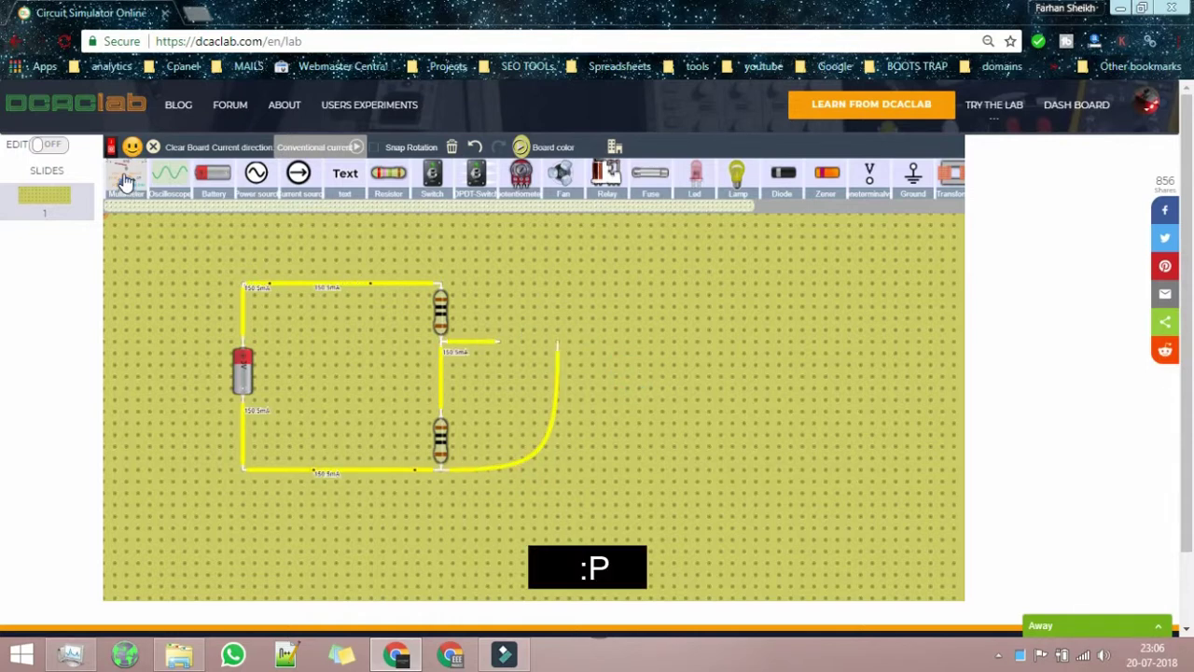
Clip a multimeter's red probe to the junction lead and black to the bottom lead on 3V DC
drag(126, 181, 702, 439)
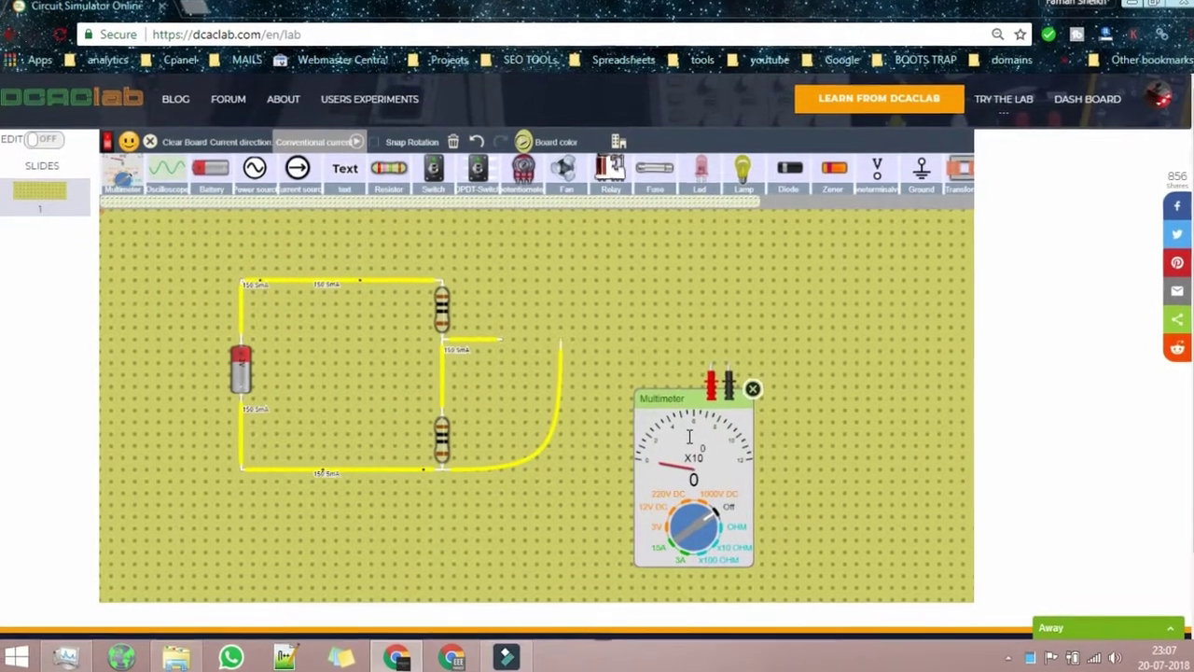
drag(718, 381, 515, 330)
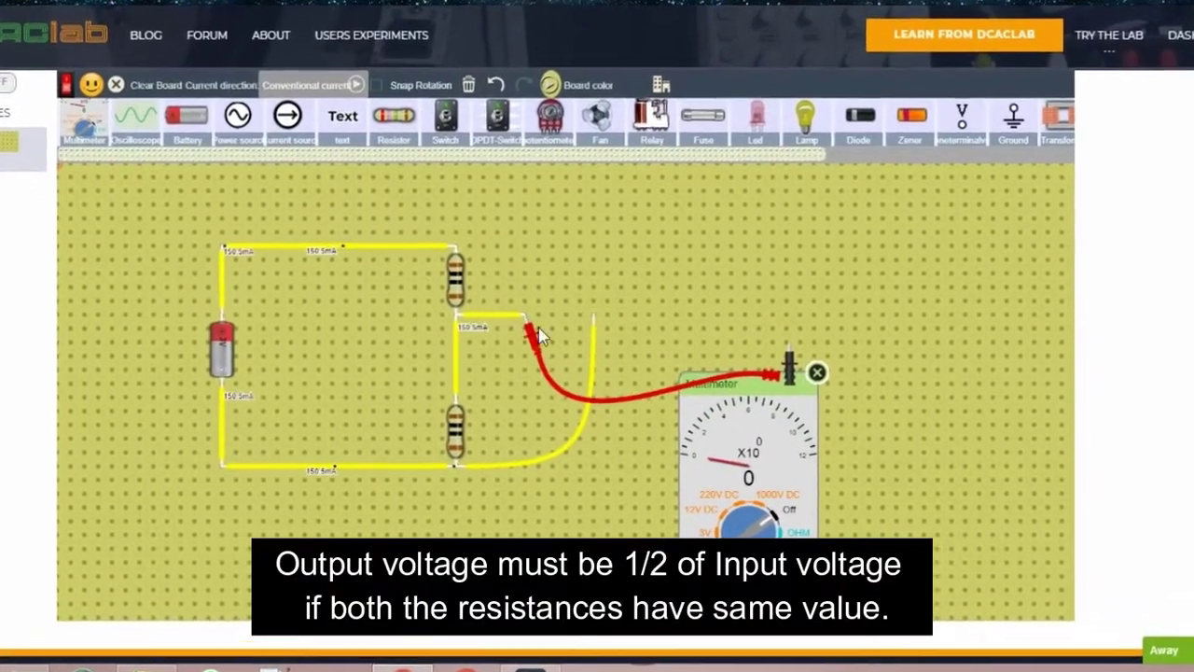
drag(812, 371, 622, 300)
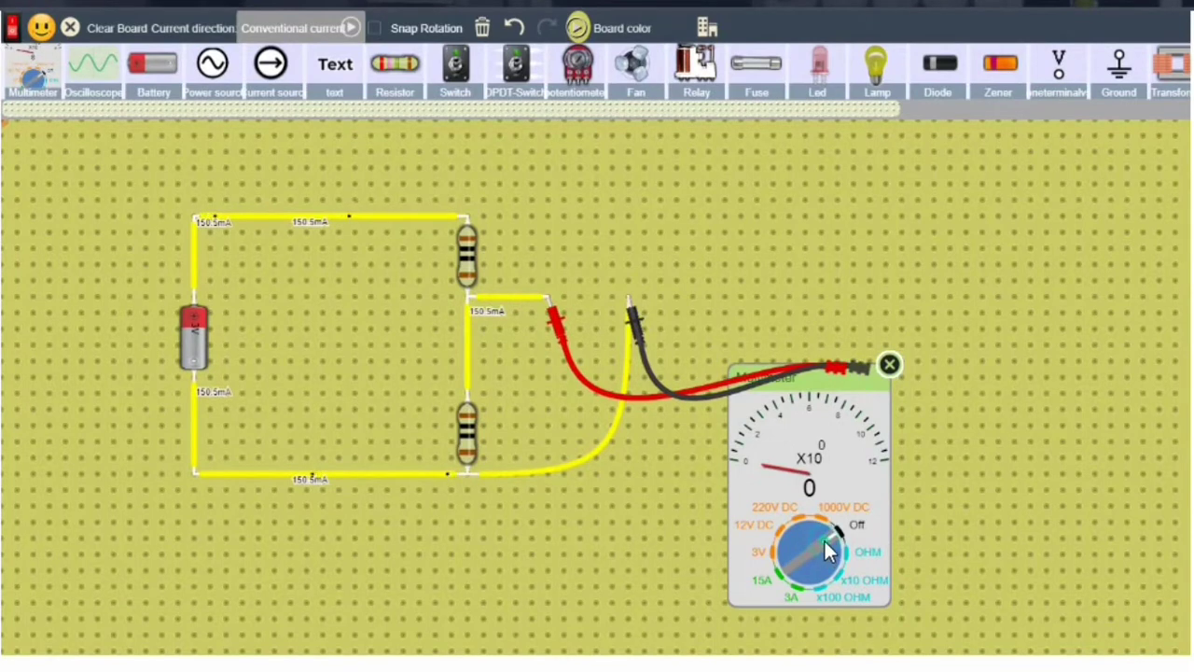
click(798, 538)
click(788, 550)
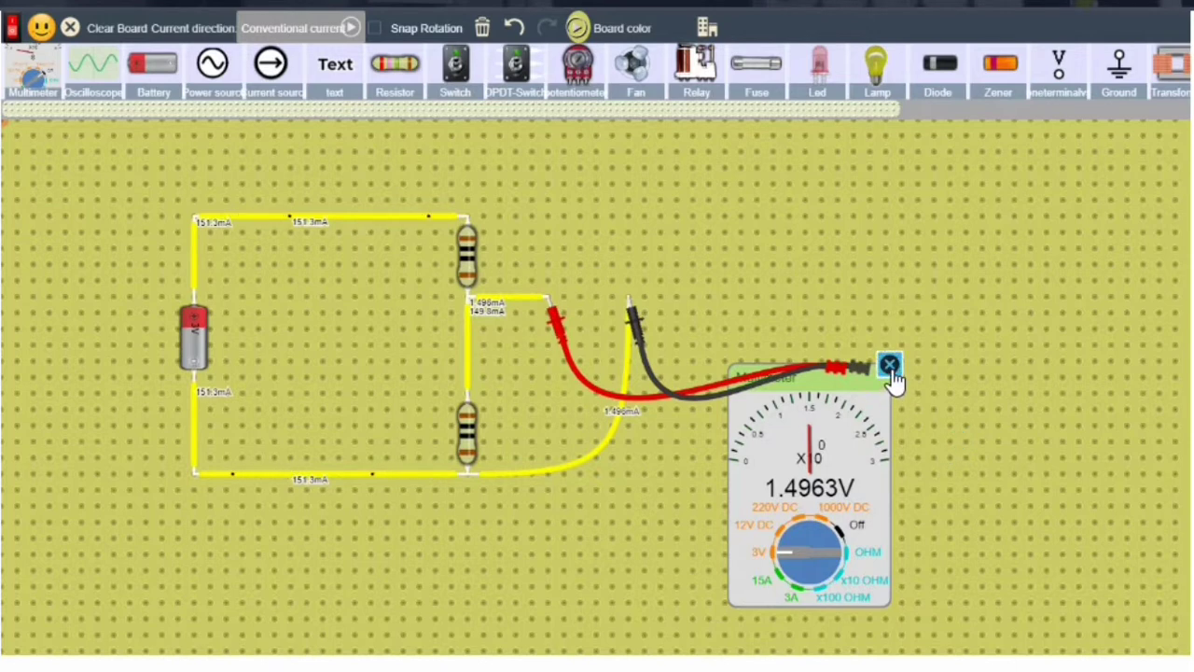
Delete the lower resistor and place a potentiometer in its spot
drag(464, 437, 852, 207)
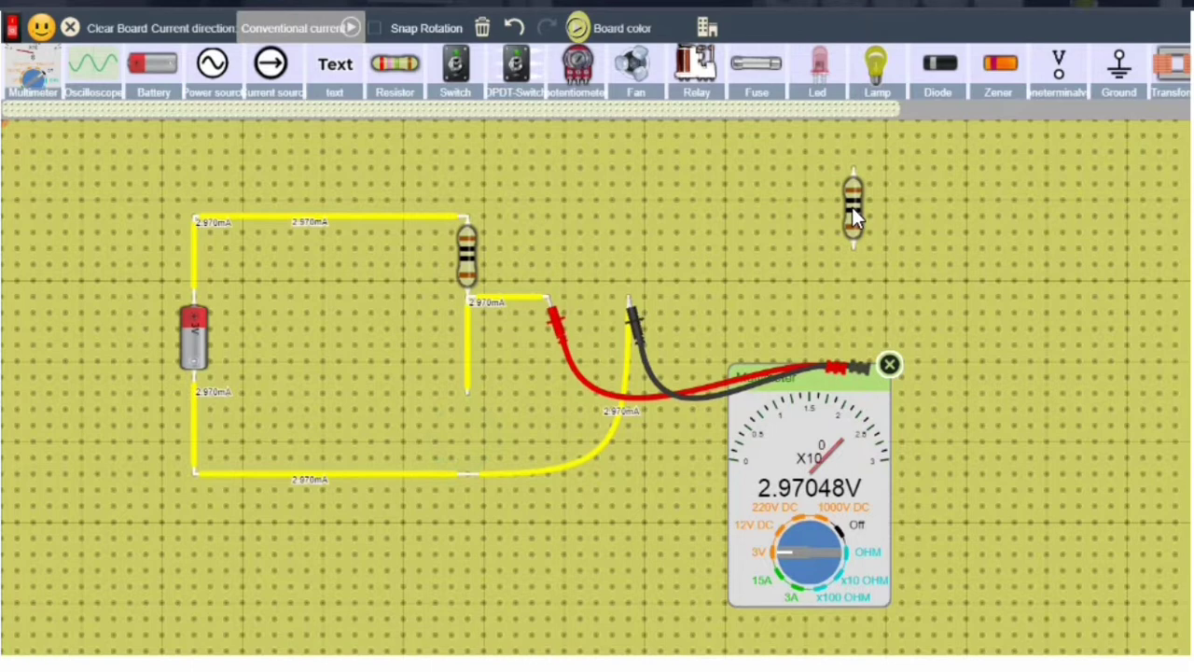
key(Delete)
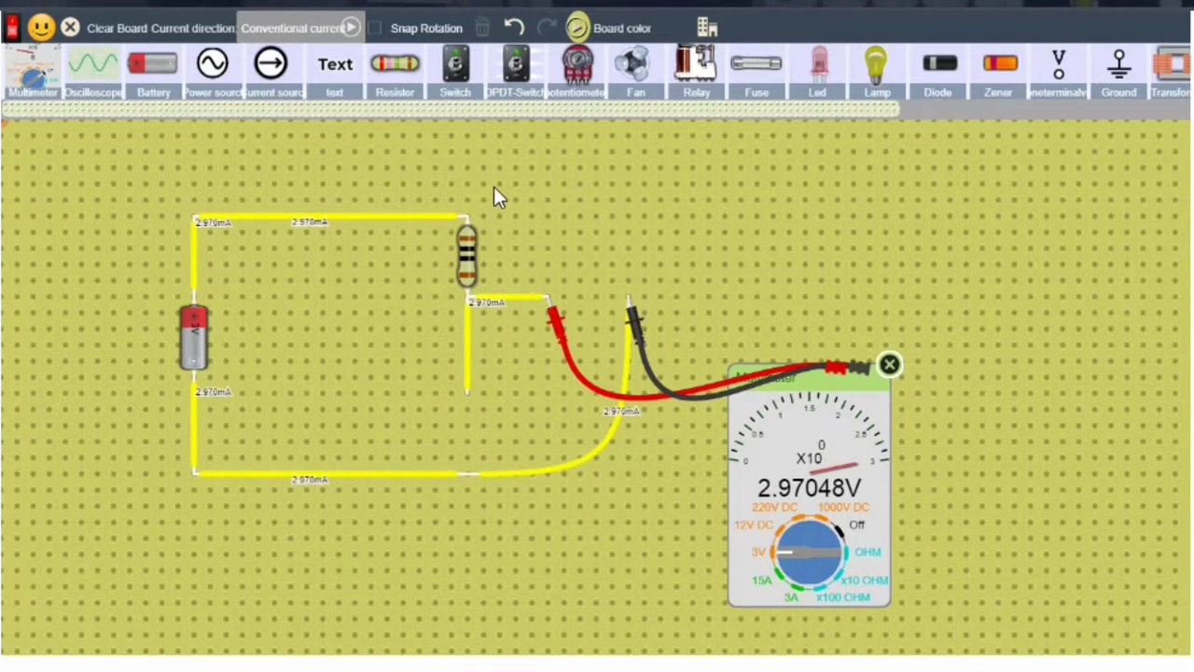
drag(586, 73, 407, 345)
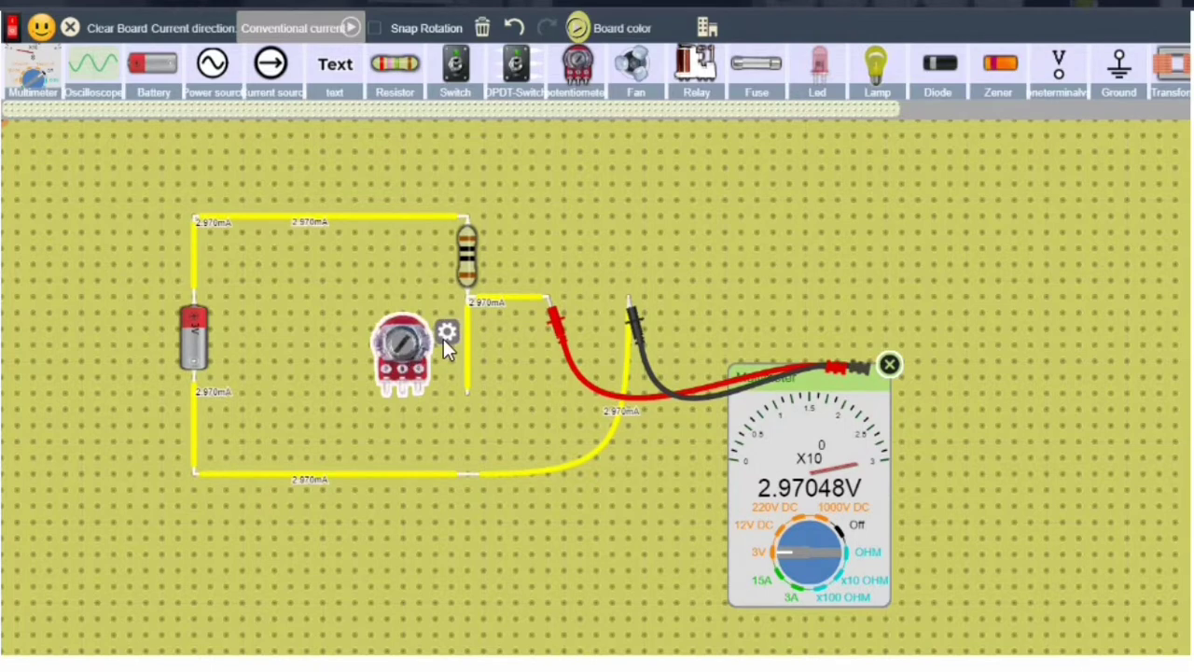
Set the potentiometer's Track Resistance to 10 with the X 1 unit
click(444, 336)
click(558, 285)
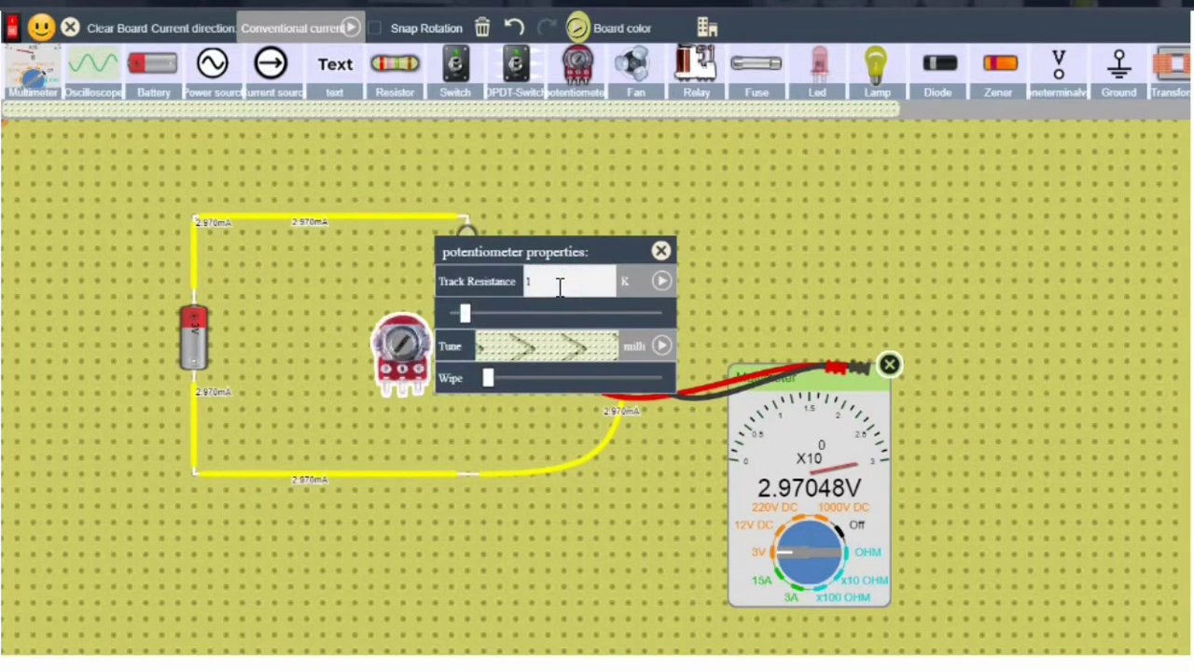
text(0)
click(631, 285)
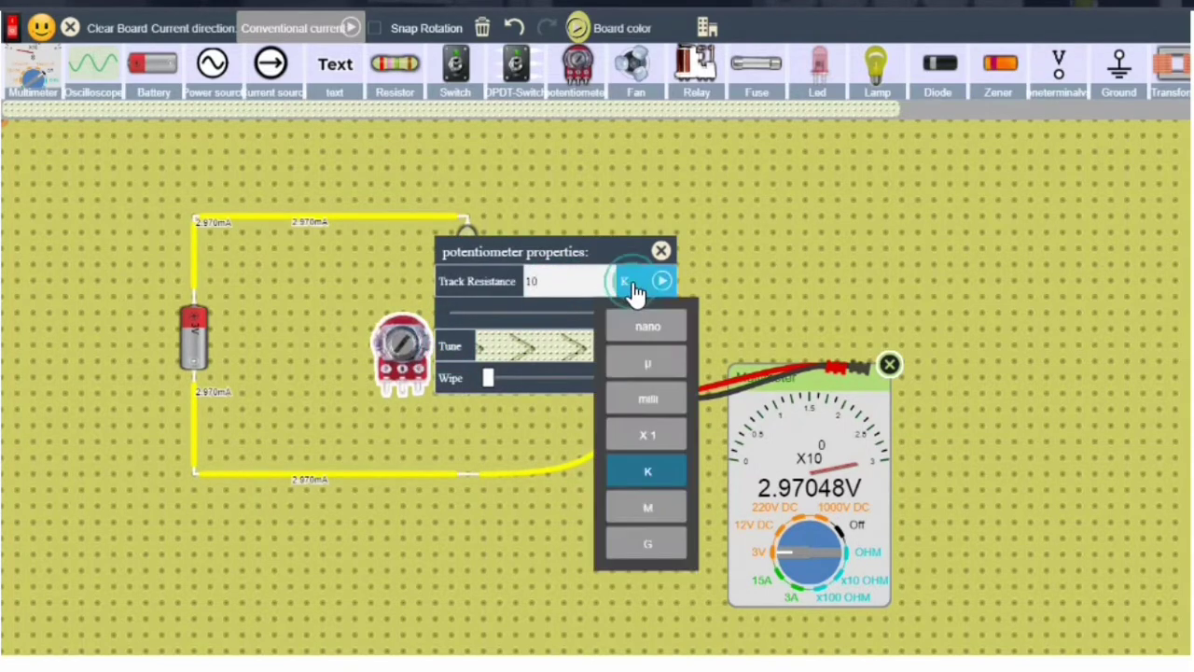
click(637, 437)
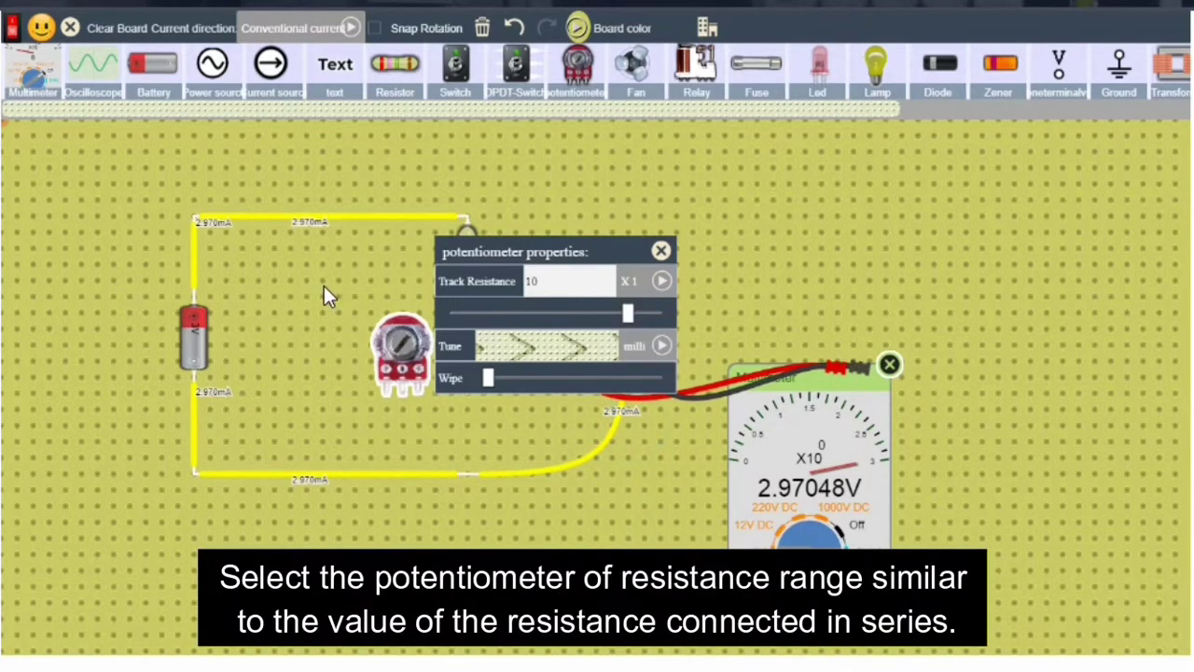
click(326, 292)
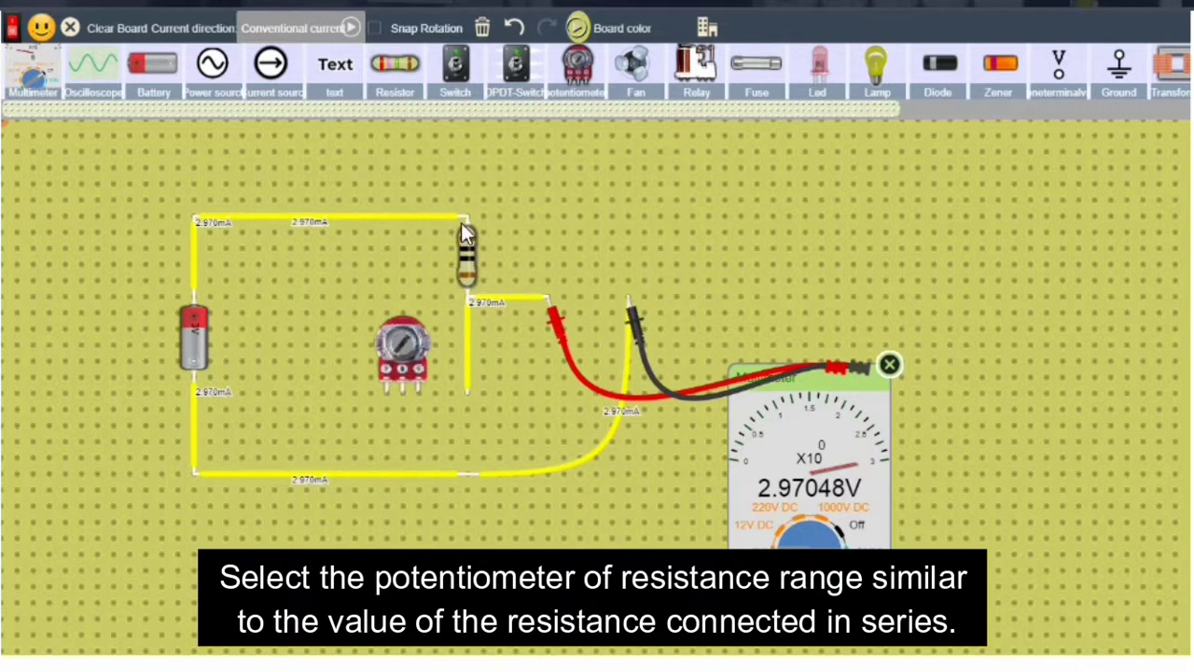
Wire the potentiometer's pins to the right vertical wire and the bottom wire, reading 1.49351V
click(420, 394)
click(469, 393)
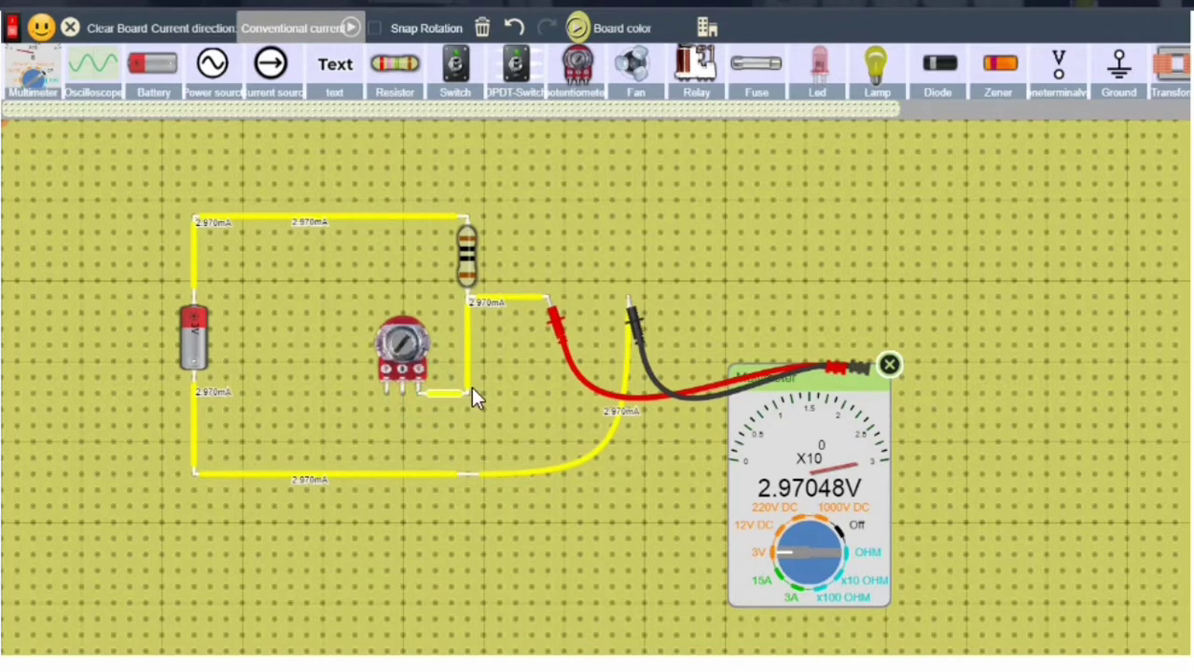
click(401, 393)
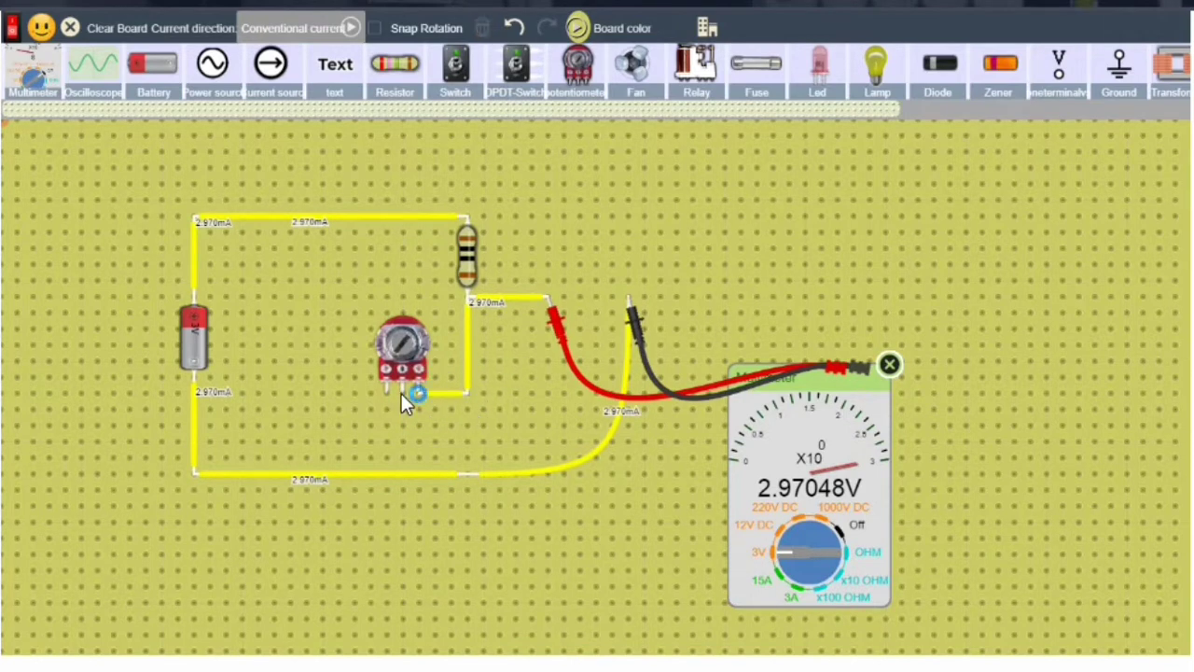
click(401, 393)
click(406, 428)
click(470, 473)
click(407, 436)
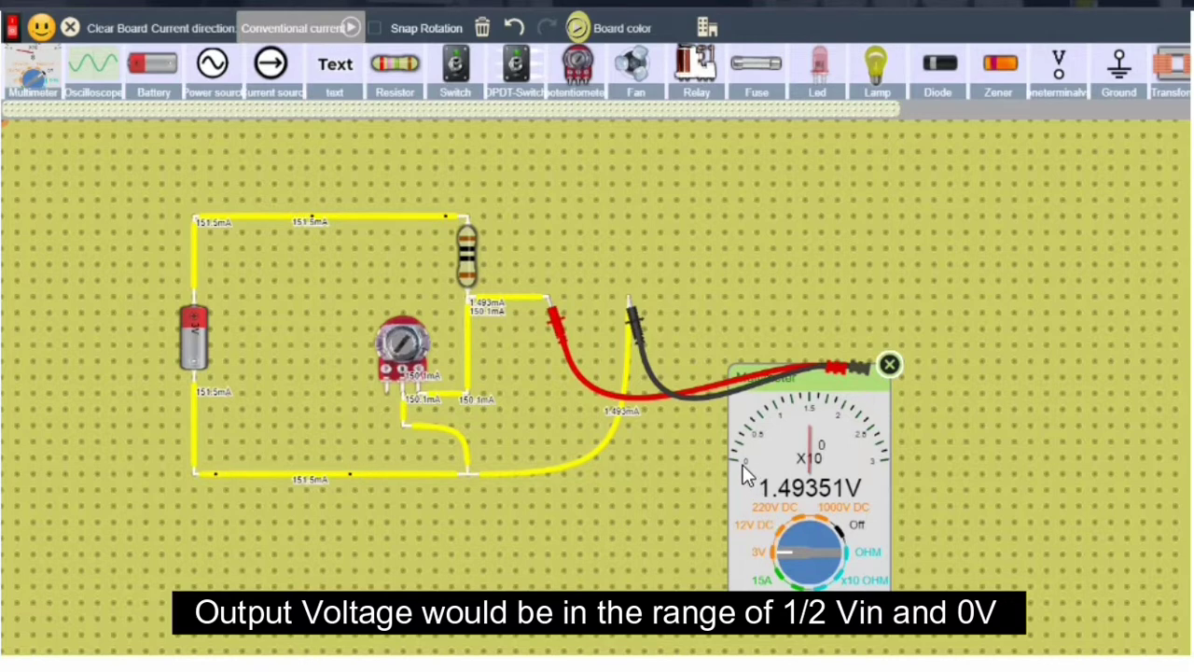
Slide the potentiometer's Wipe toward maximum for near 0 V, then back to minimum at 1.49715V
drag(436, 352, 431, 359)
double_click(454, 344)
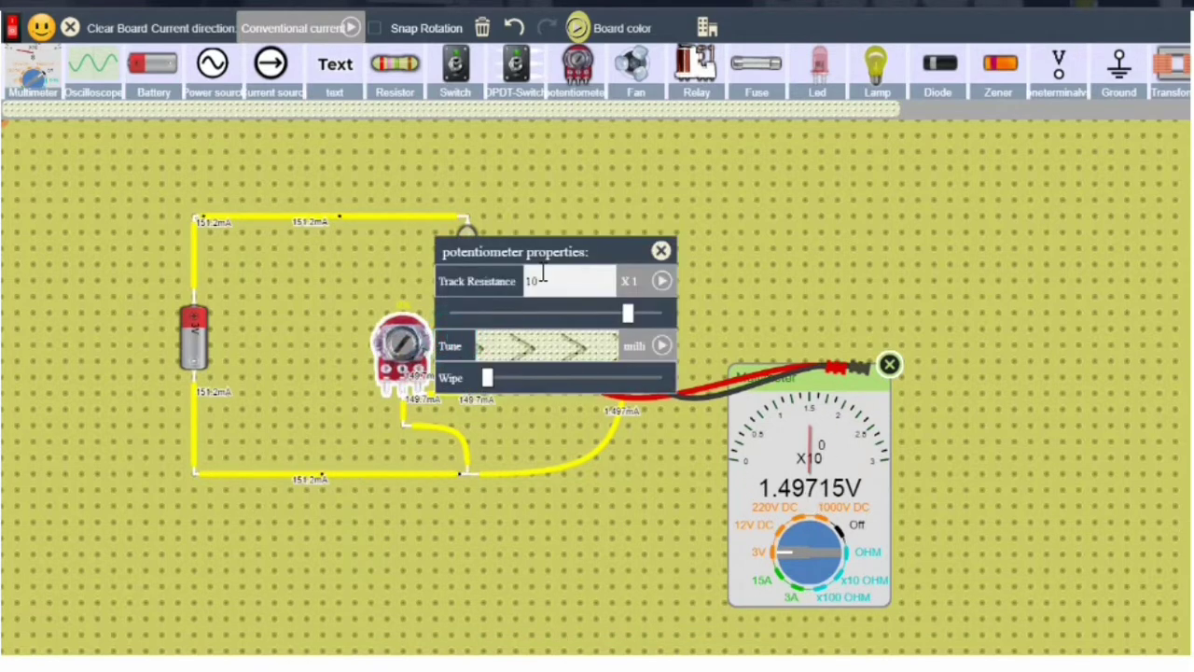
drag(574, 250, 850, 168)
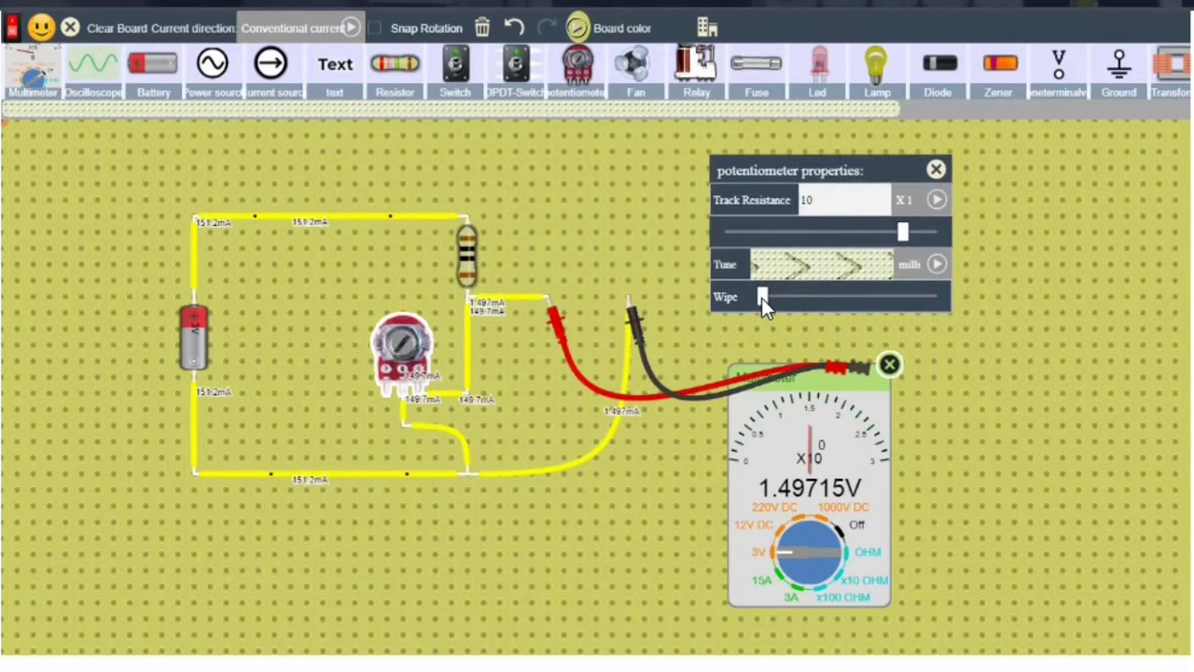
drag(762, 297, 863, 292)
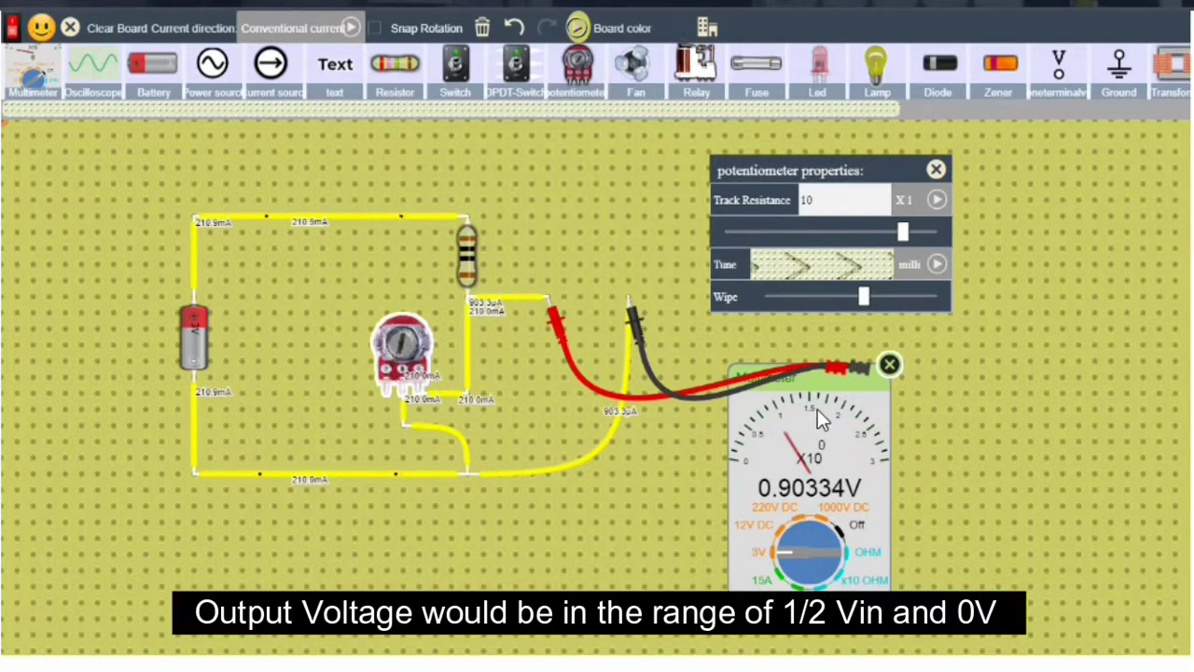
drag(863, 292, 941, 298)
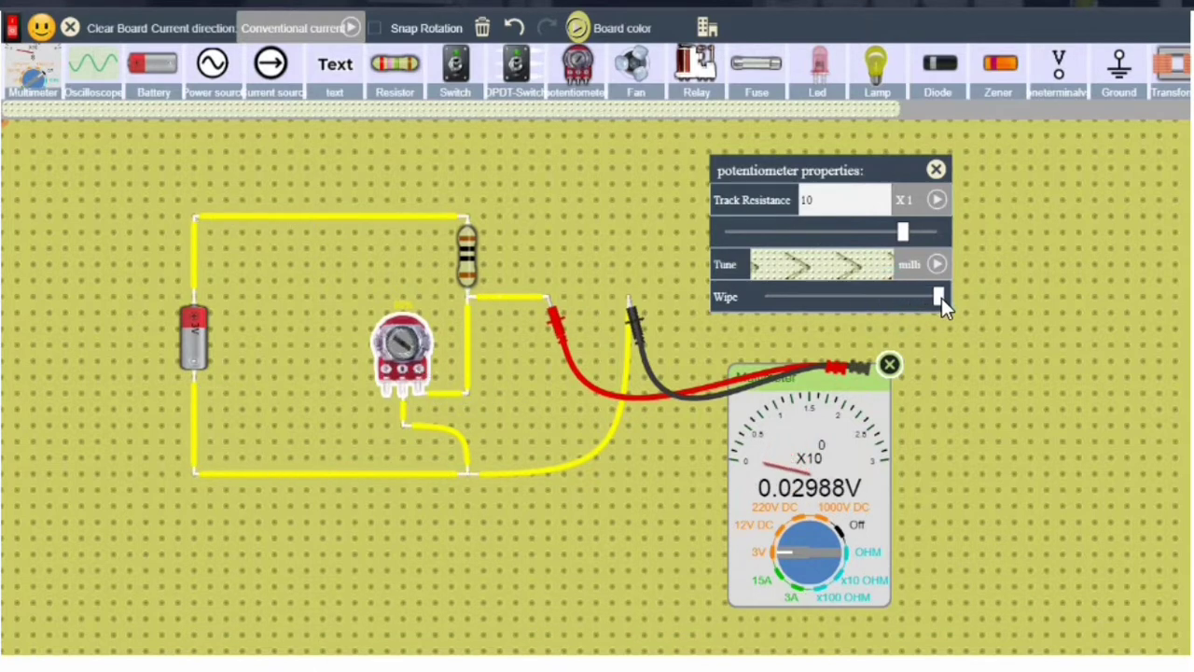
drag(833, 300, 763, 301)
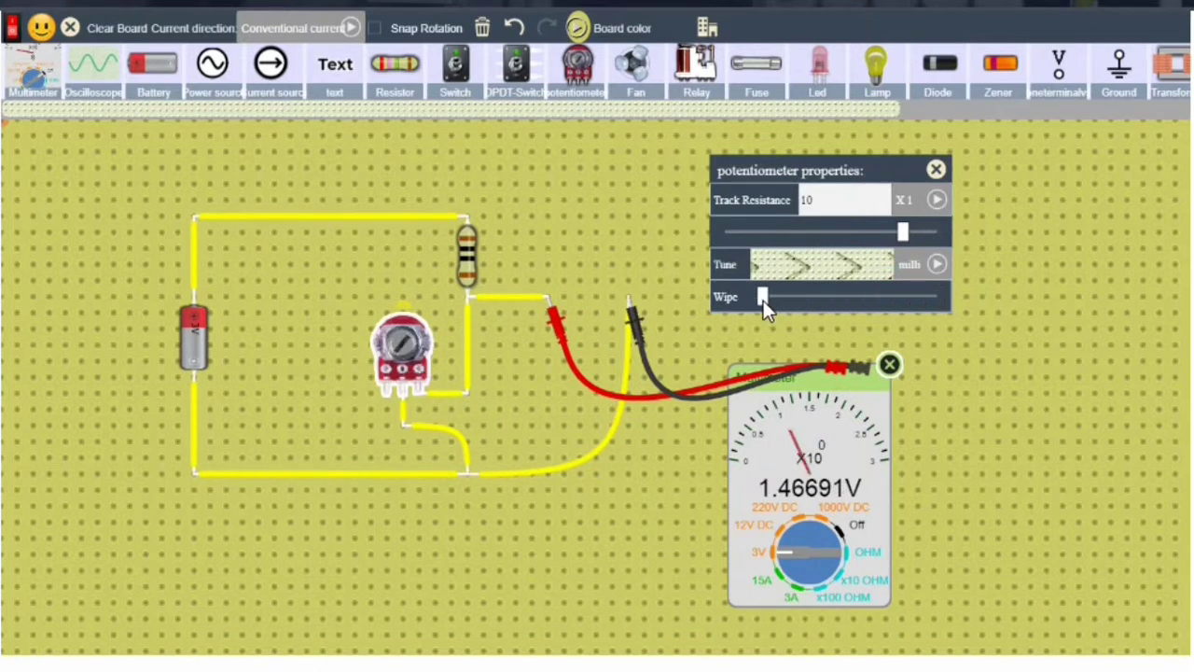
click(936, 170)
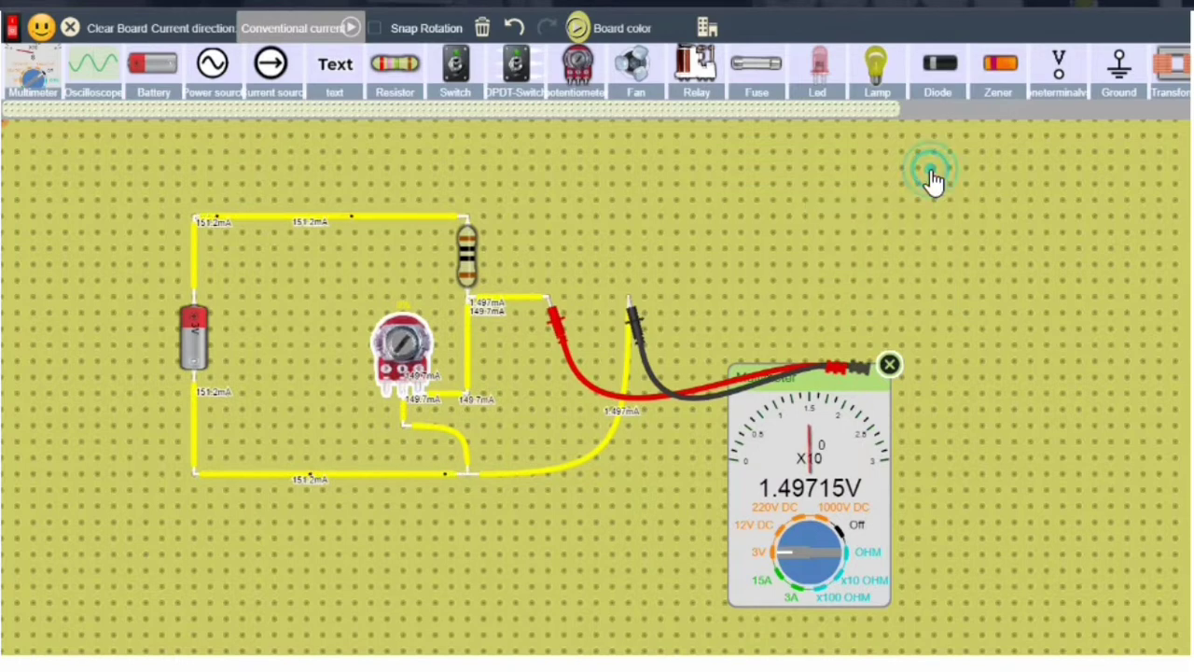
Replace the multimeter with a light bulb across the output leads, then nudge the potentiometer wiper
click(889, 365)
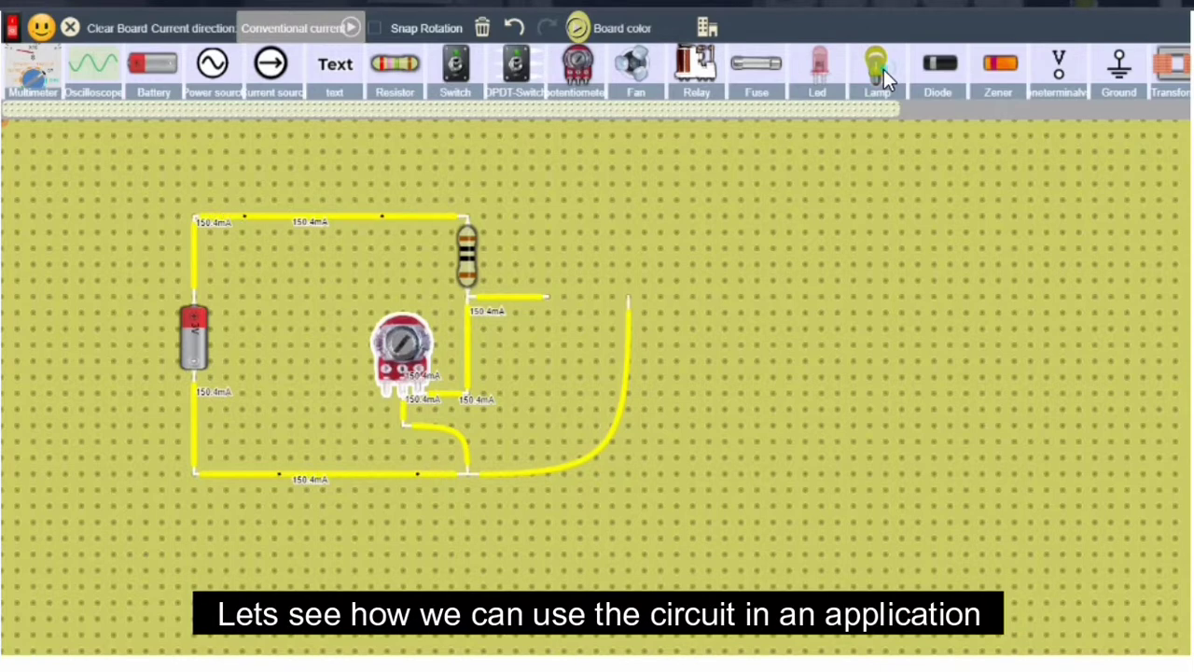
drag(883, 70, 578, 269)
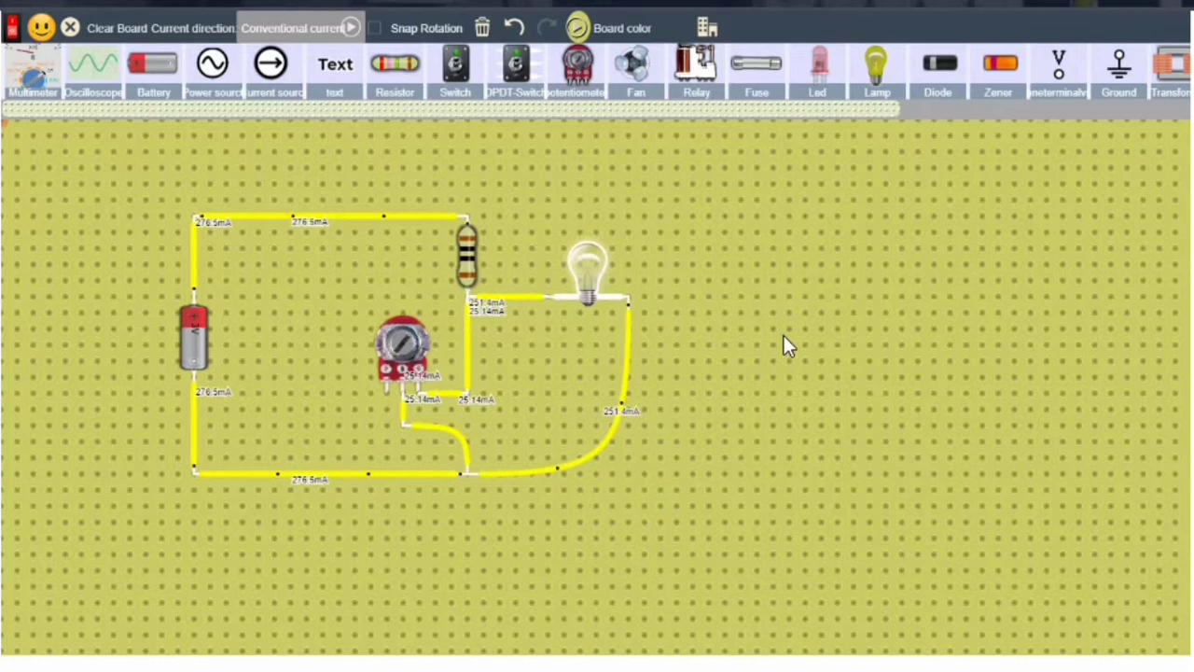
mouse_move(411, 345)
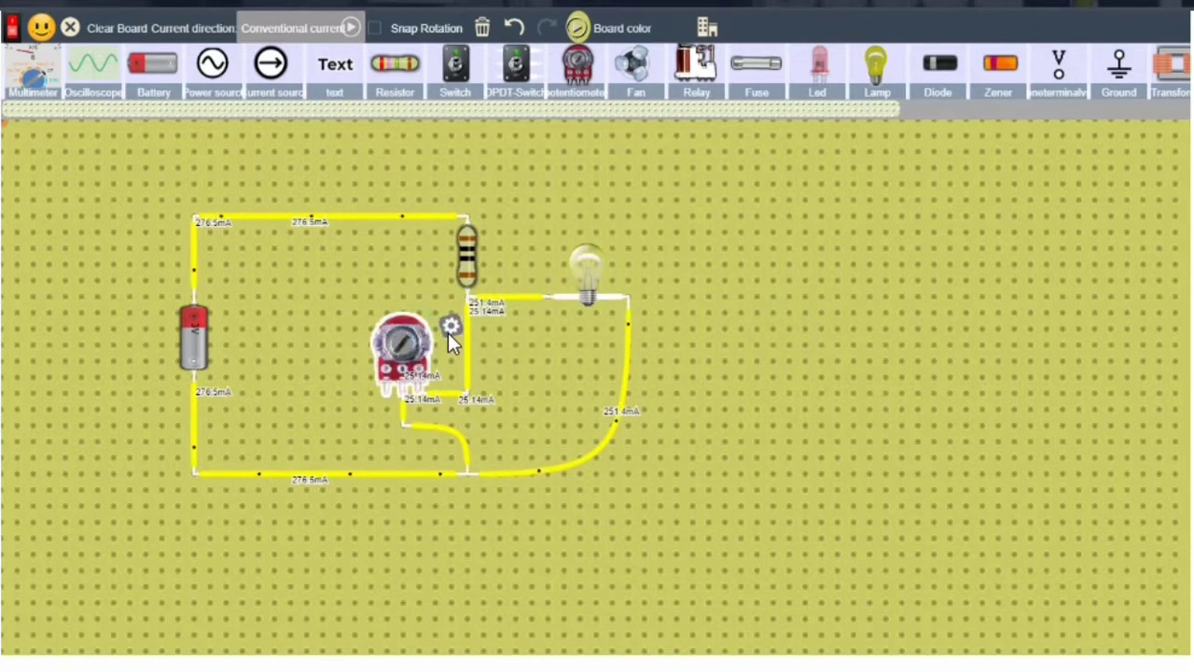
click(444, 330)
drag(780, 245, 866, 239)
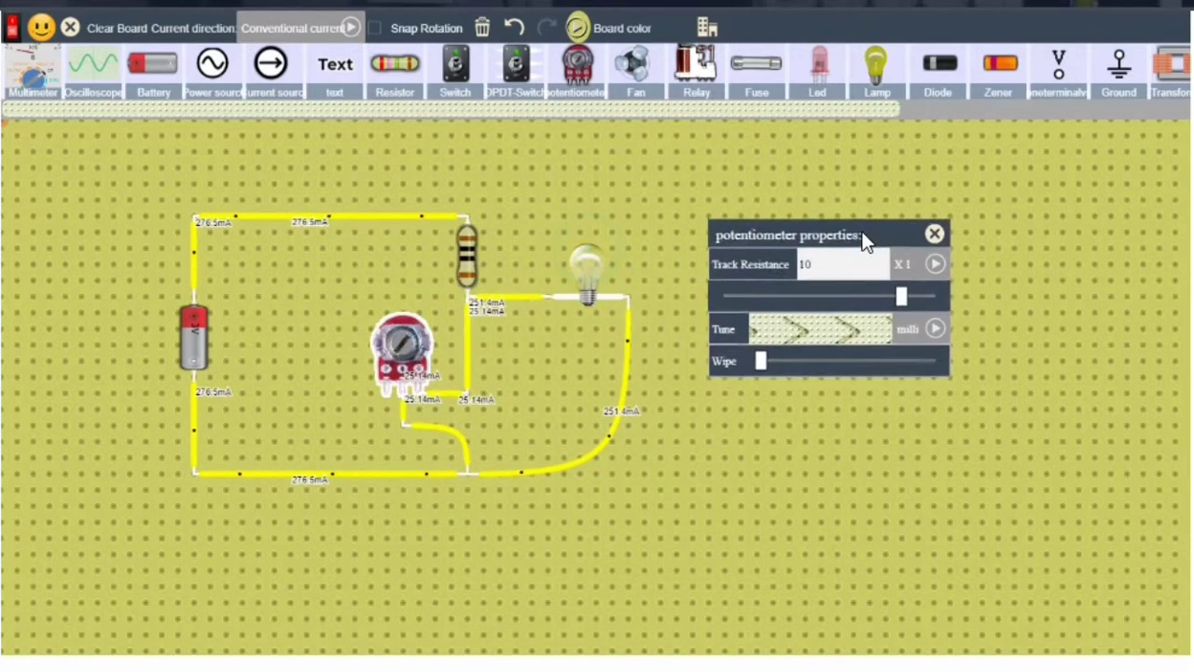
mouse_move(760, 362)
mouse_down()
mouse_move(895, 366)
mouse_move(768, 356)
mouse_up()
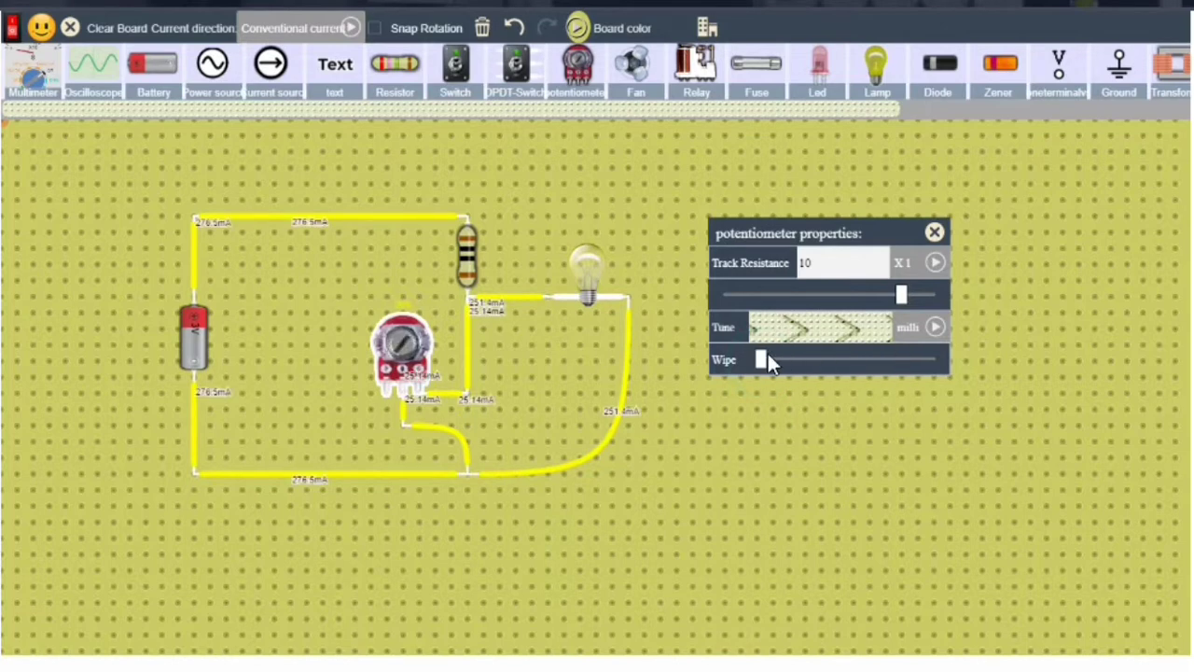
click(935, 232)
Set the battery's Voltage to 5 V, giving about 419mA through the lamp
click(189, 357)
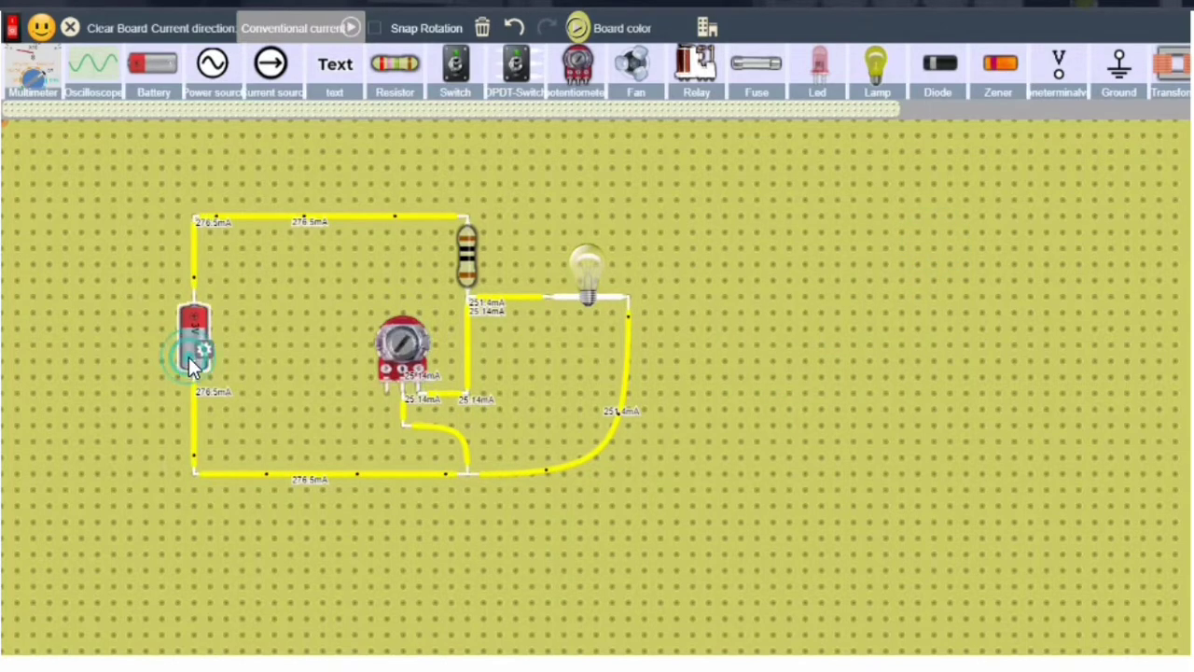
click(227, 334)
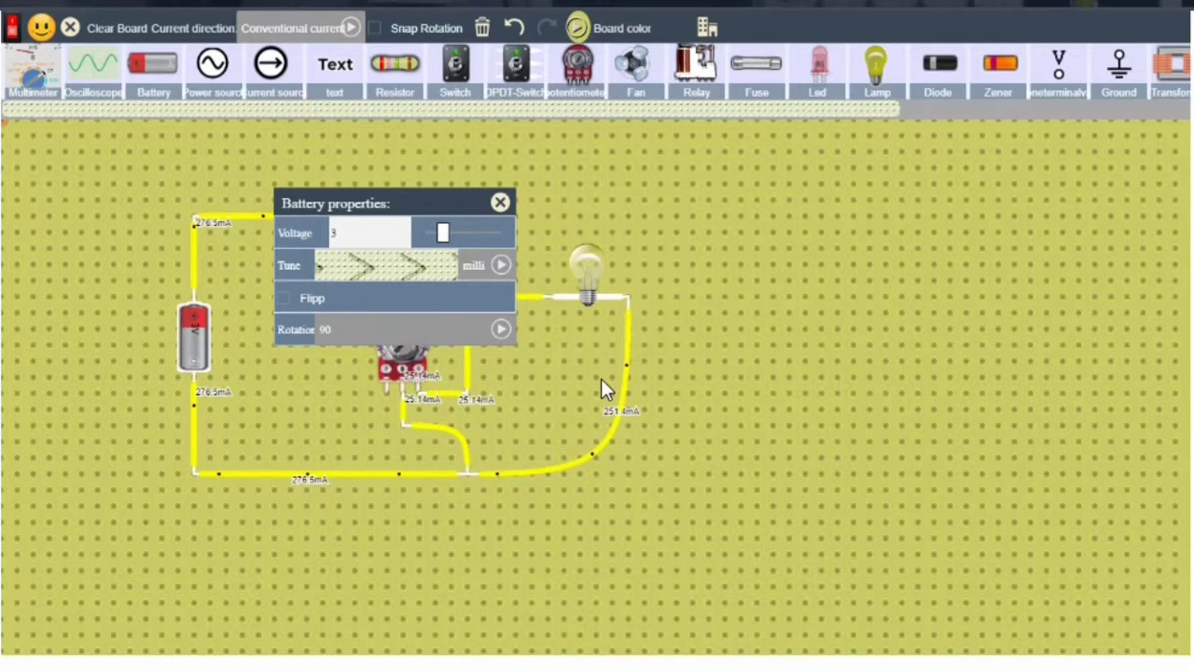
click(350, 232)
double_click(357, 235)
text(34)
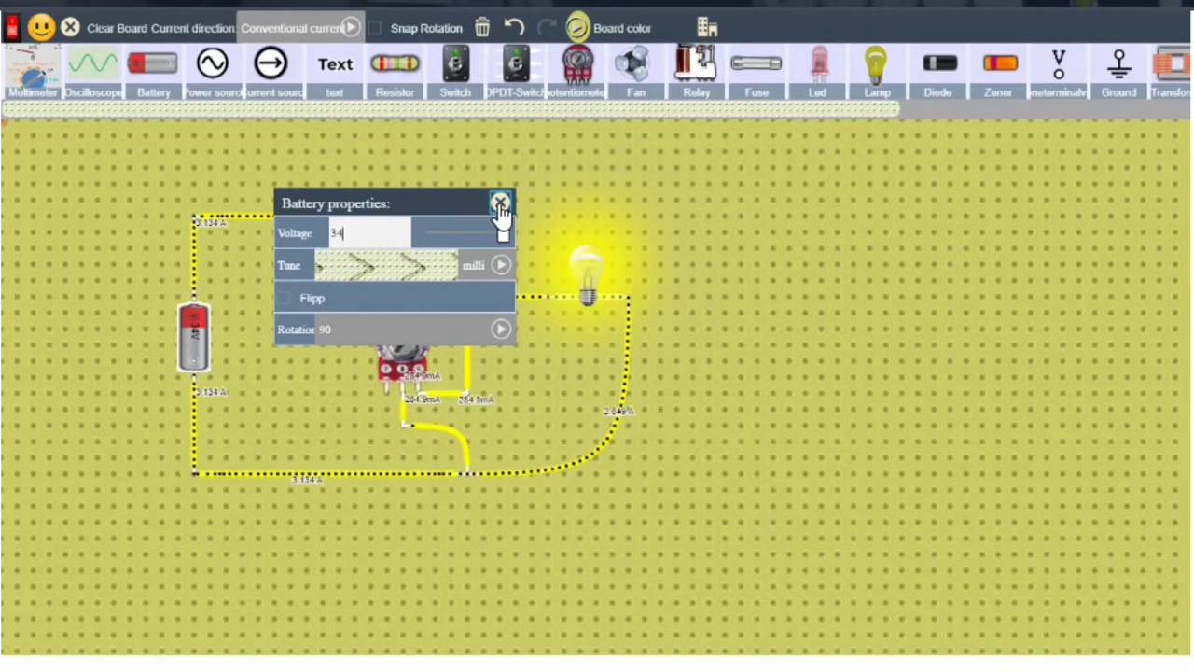
key(BackSpace)
key(BackSpace)
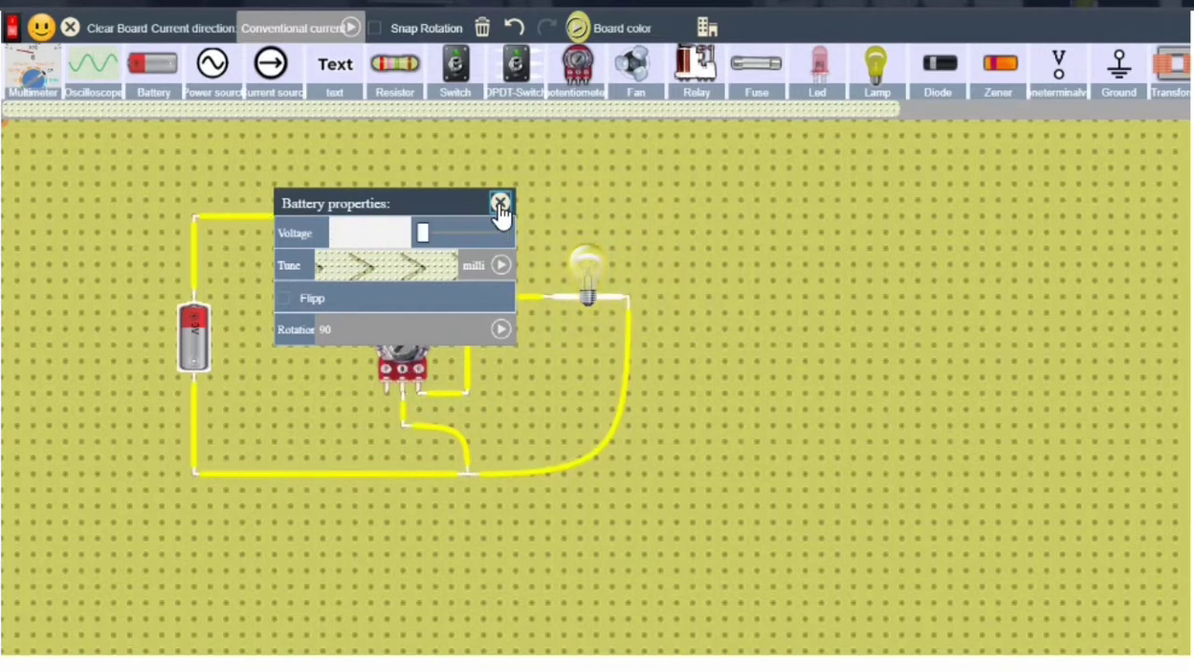
text(4)
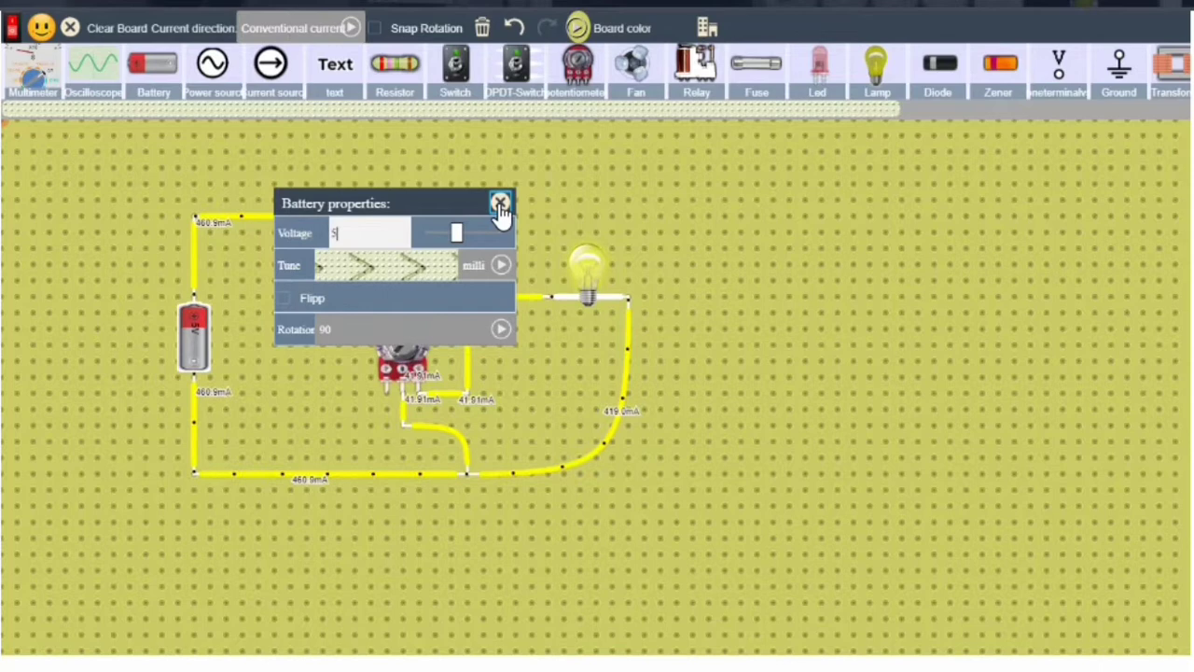
click(500, 204)
Slide the potentiometer's Wipe partway along its track so the lamp draws about 404.6mA
click(418, 355)
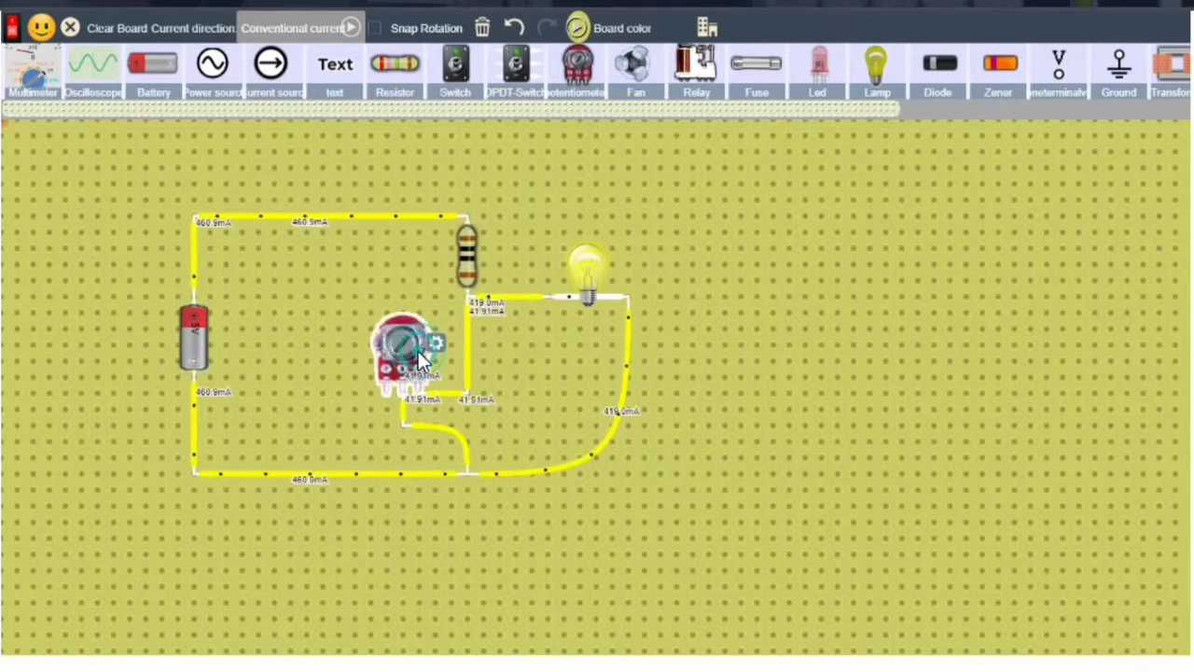
click(460, 338)
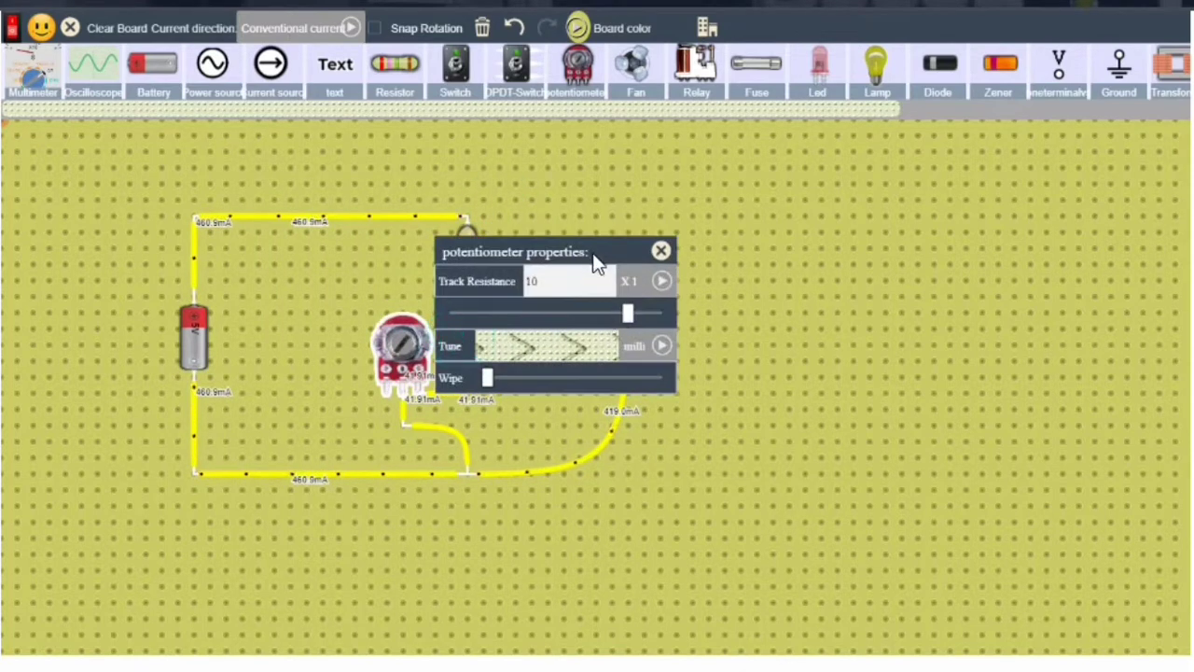
drag(592, 252, 896, 202)
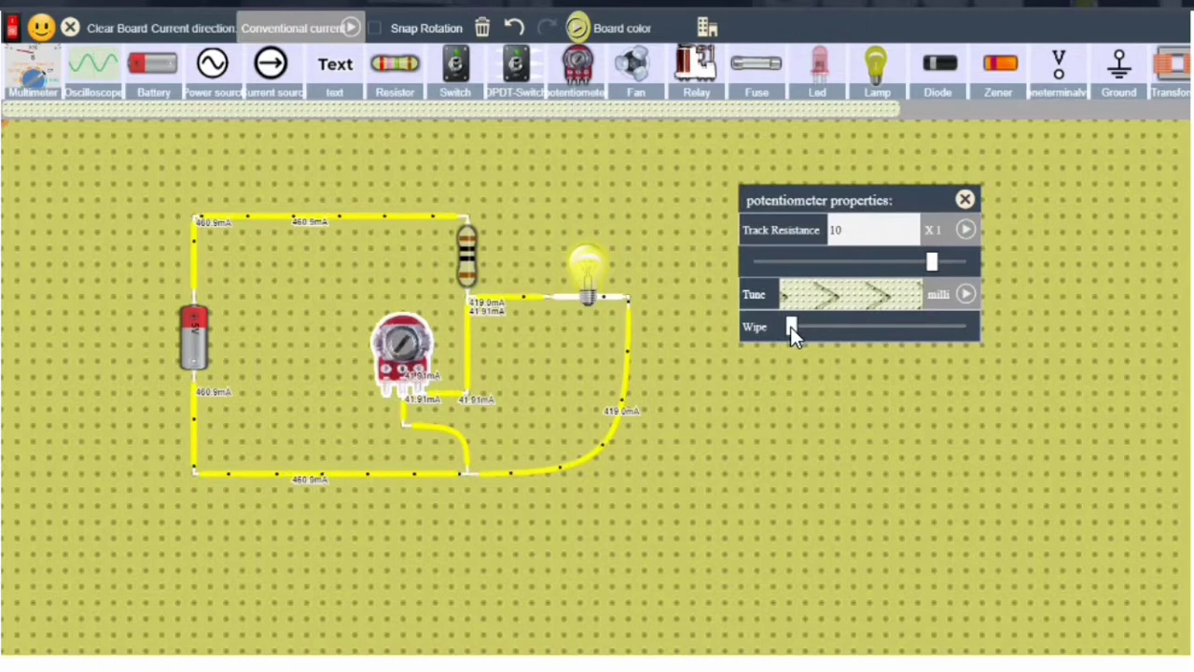
drag(791, 327, 851, 329)
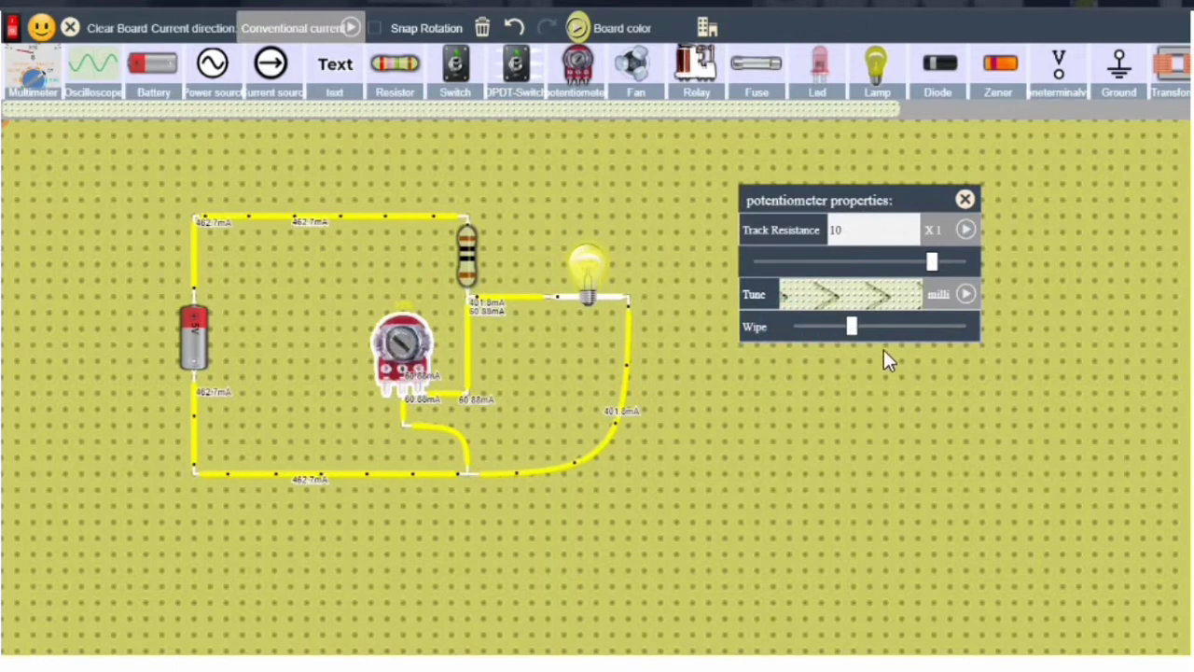
mouse_move(851, 329)
mouse_down()
mouse_move(928, 328)
mouse_move(845, 327)
mouse_up()
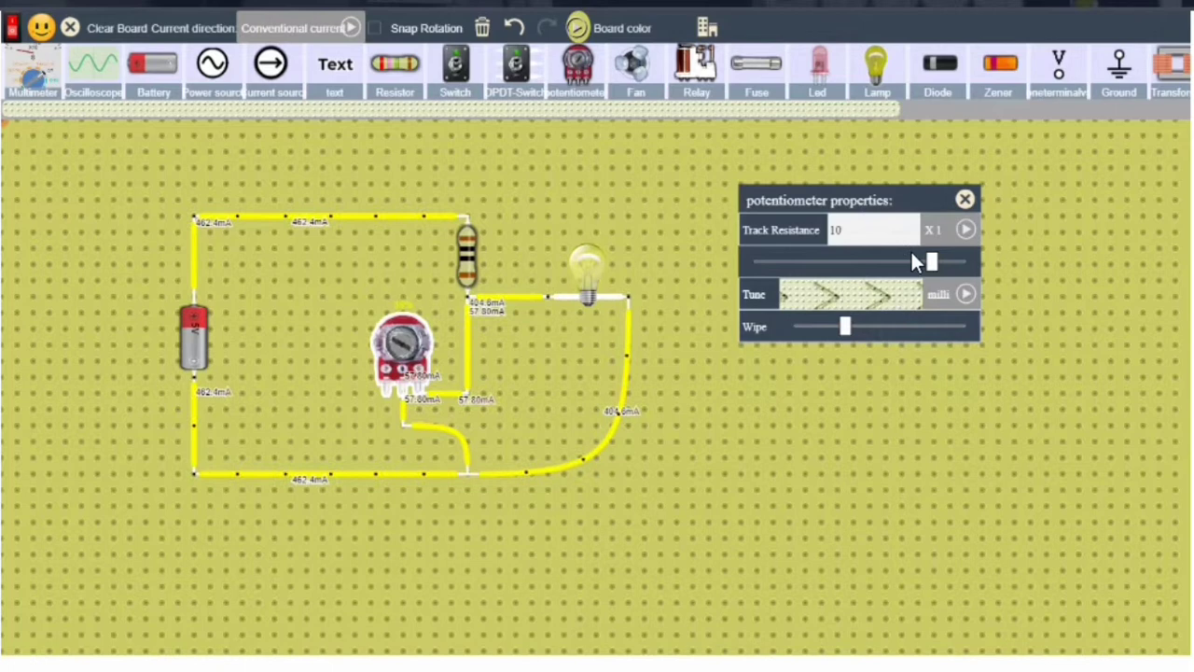
click(965, 198)
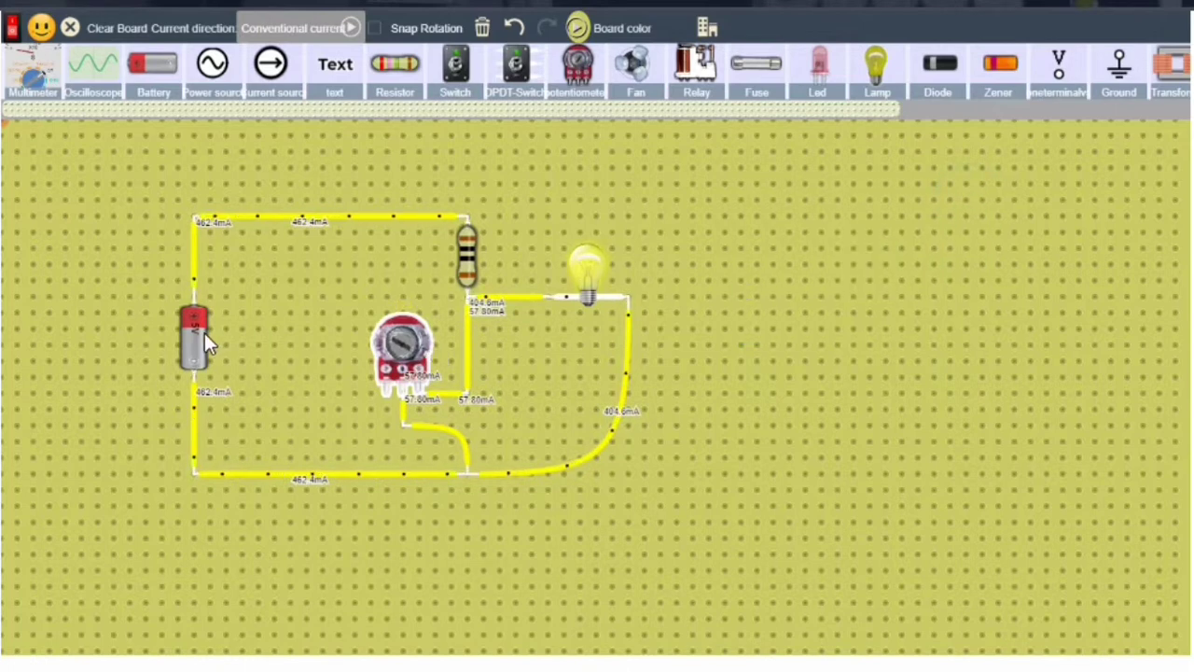
Change the battery voltage from 5 V to 6 V, then to 8 V
click(205, 333)
click(241, 324)
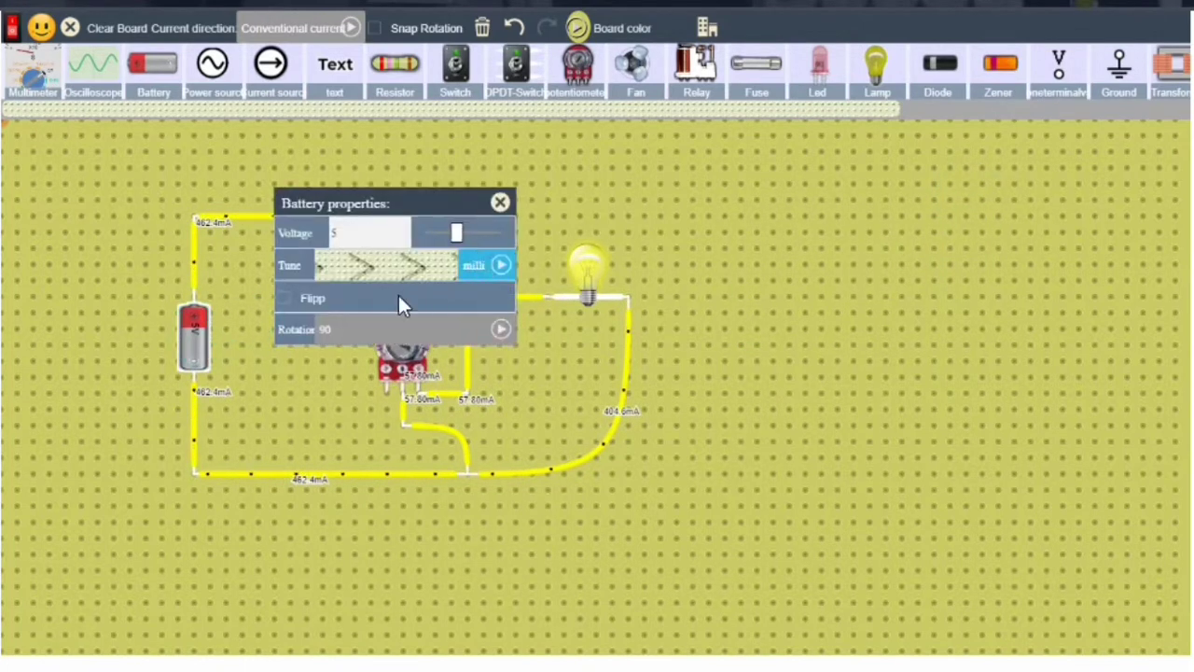
double_click(360, 231)
text(6)
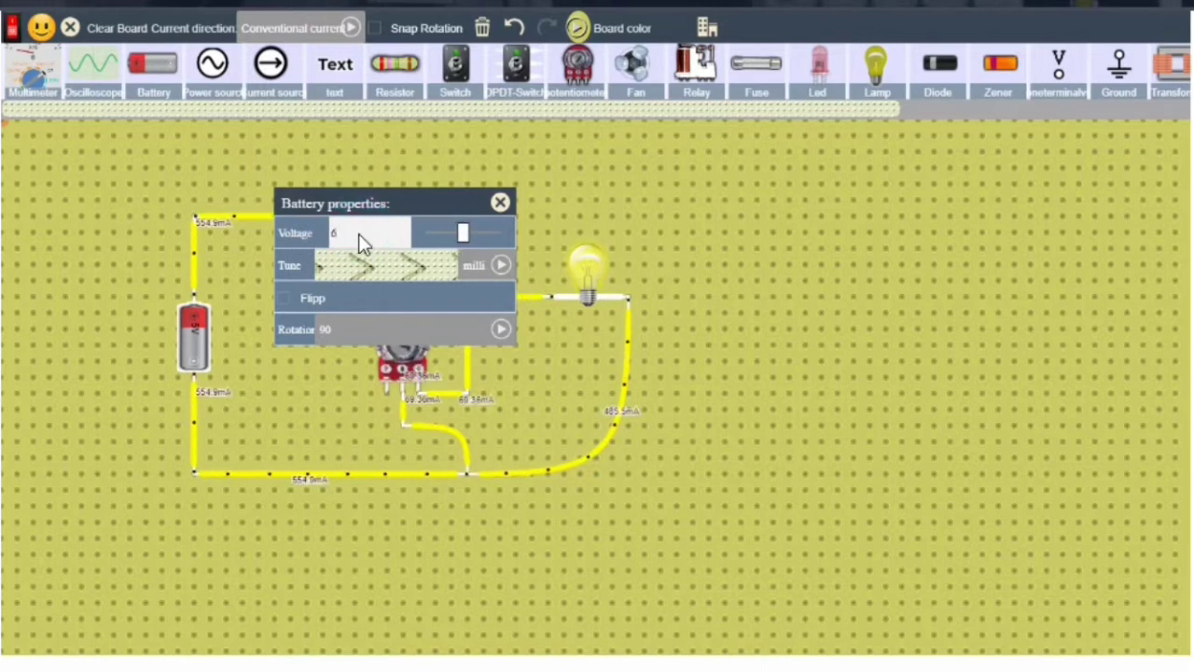
click(661, 220)
click(203, 336)
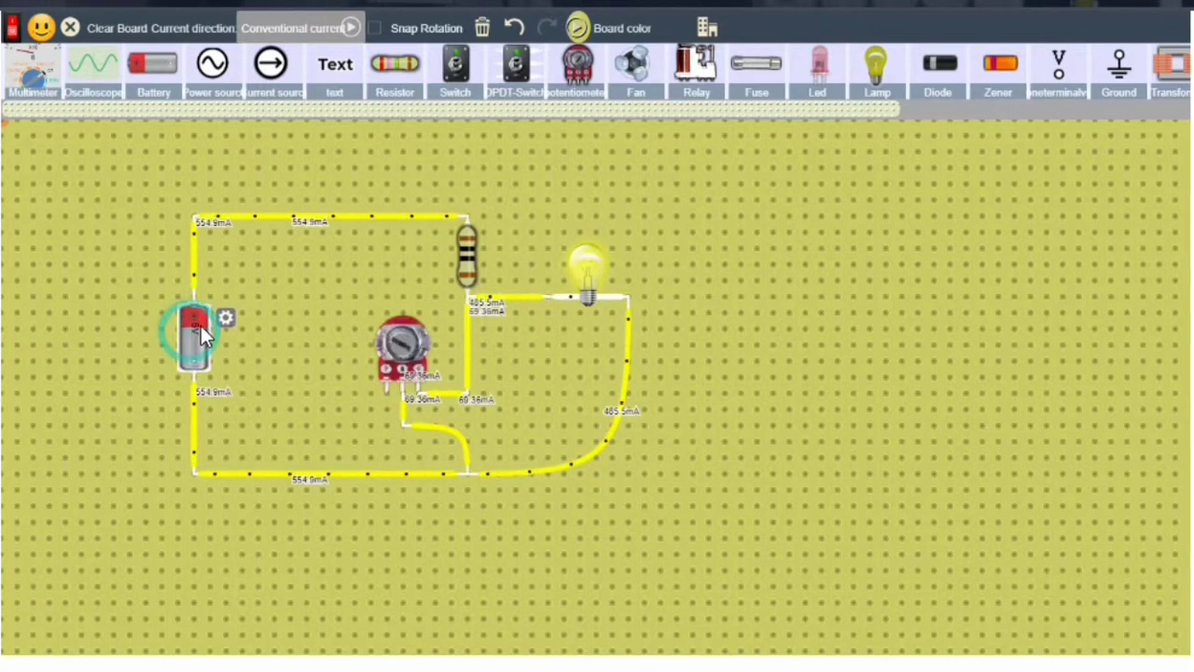
click(230, 317)
double_click(370, 234)
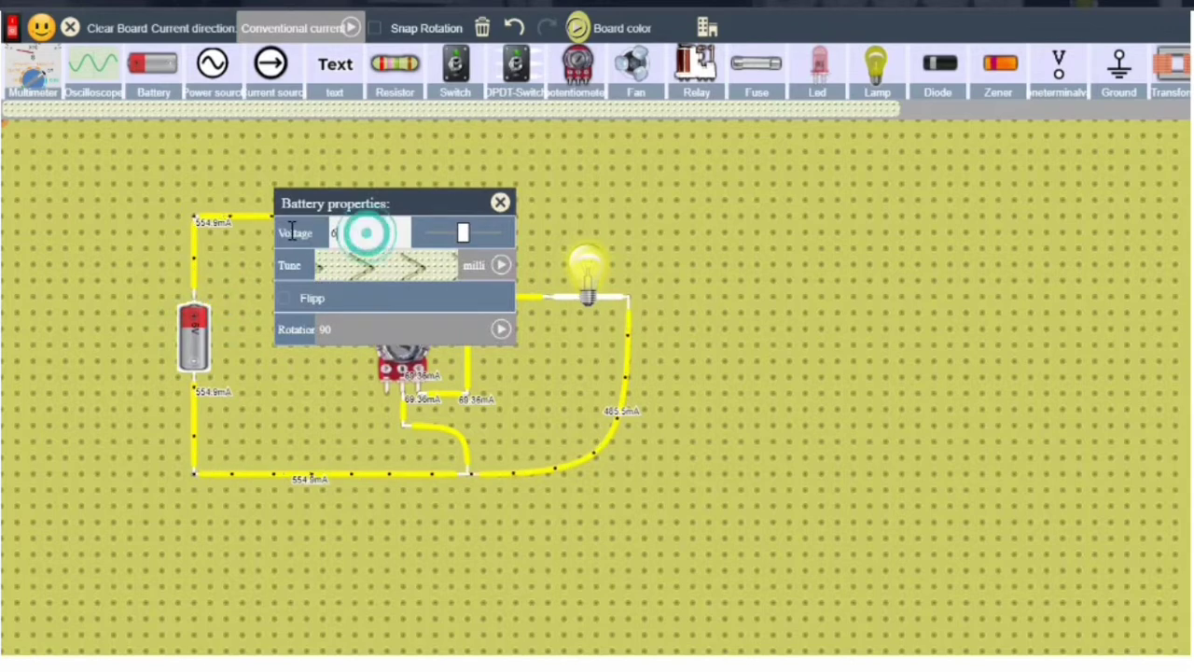
text(8)
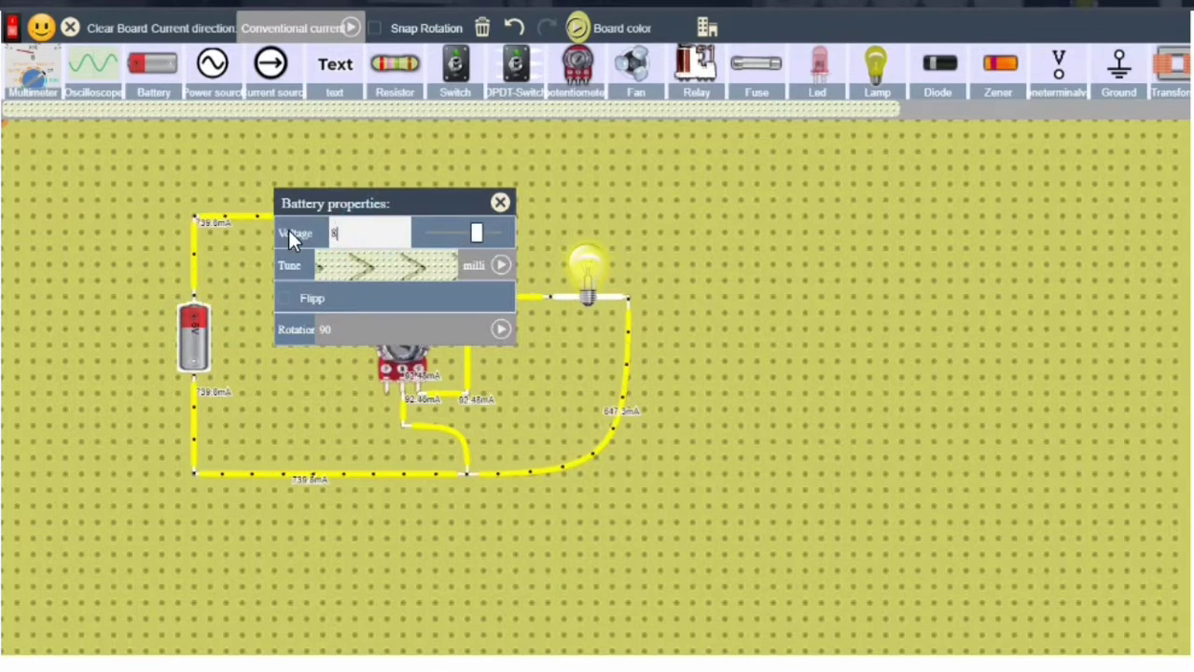
click(742, 266)
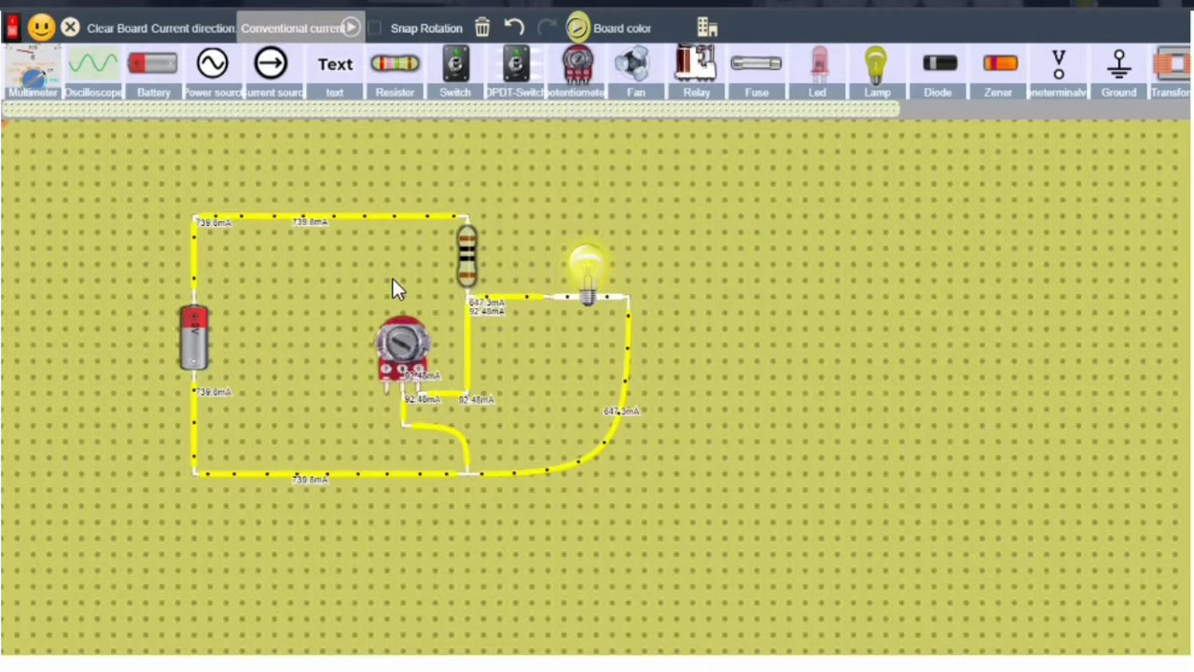
Turn the potentiometer knob on the board to dim the lamp to about 290.9mA
click(435, 334)
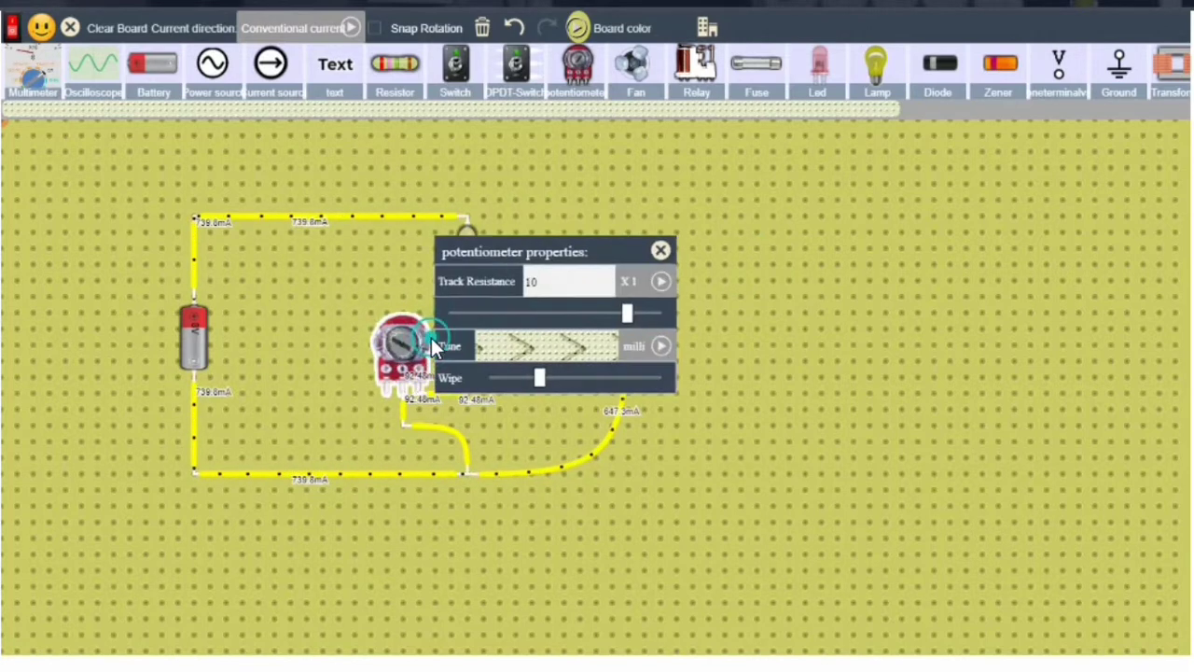
drag(568, 249, 816, 242)
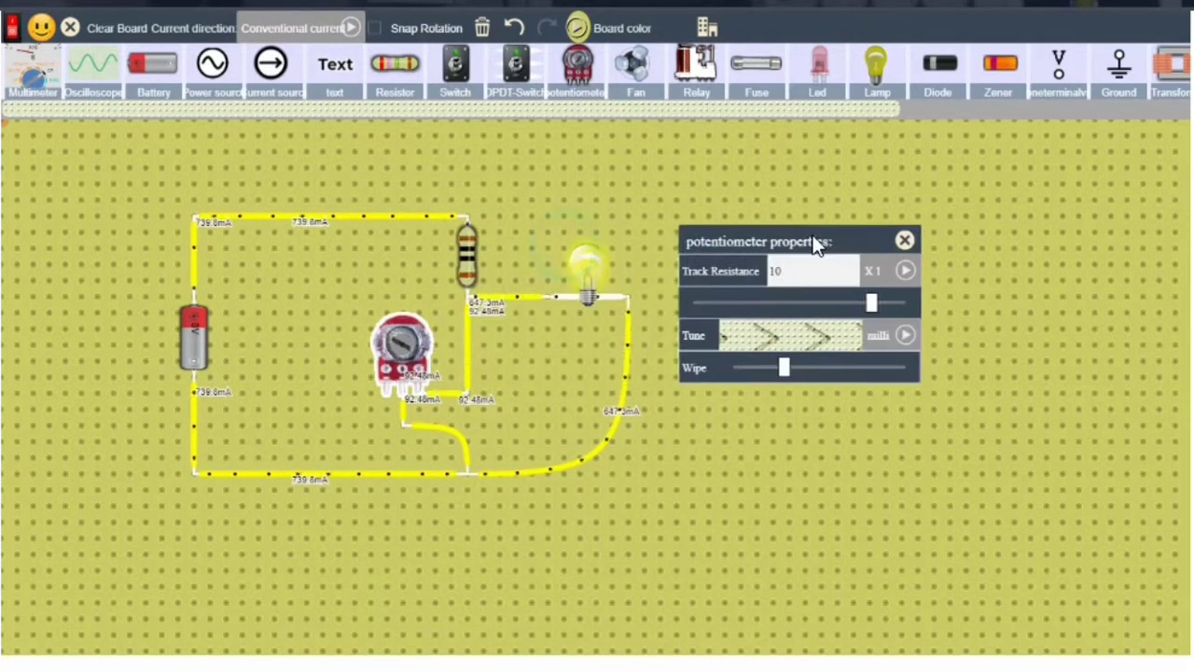
click(907, 244)
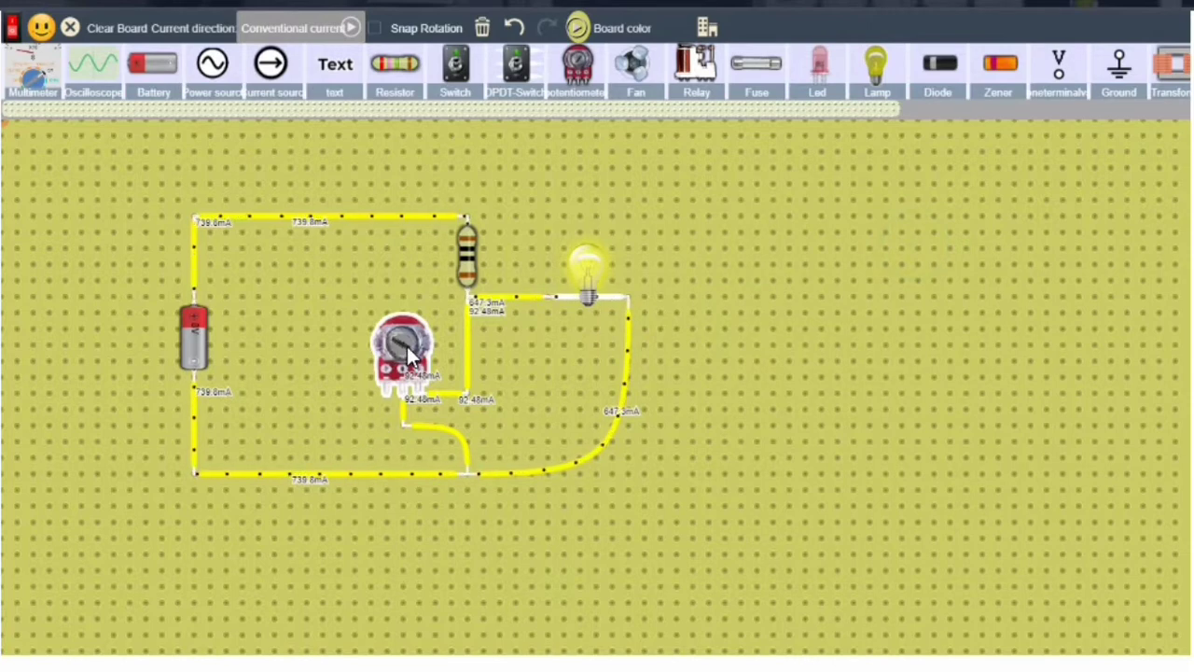
mouse_move(407, 353)
mouse_down()
mouse_move(405, 334)
mouse_move(392, 348)
mouse_move(407, 336)
mouse_move(416, 351)
mouse_move(406, 352)
mouse_up()
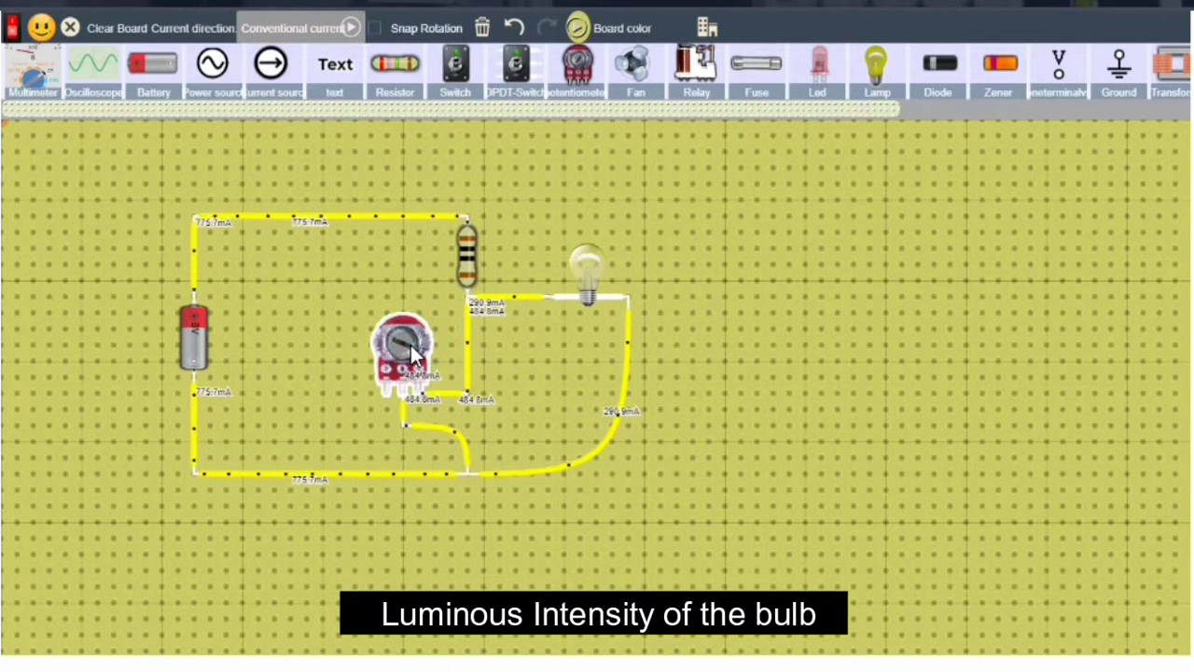
mouse_move(410, 345)
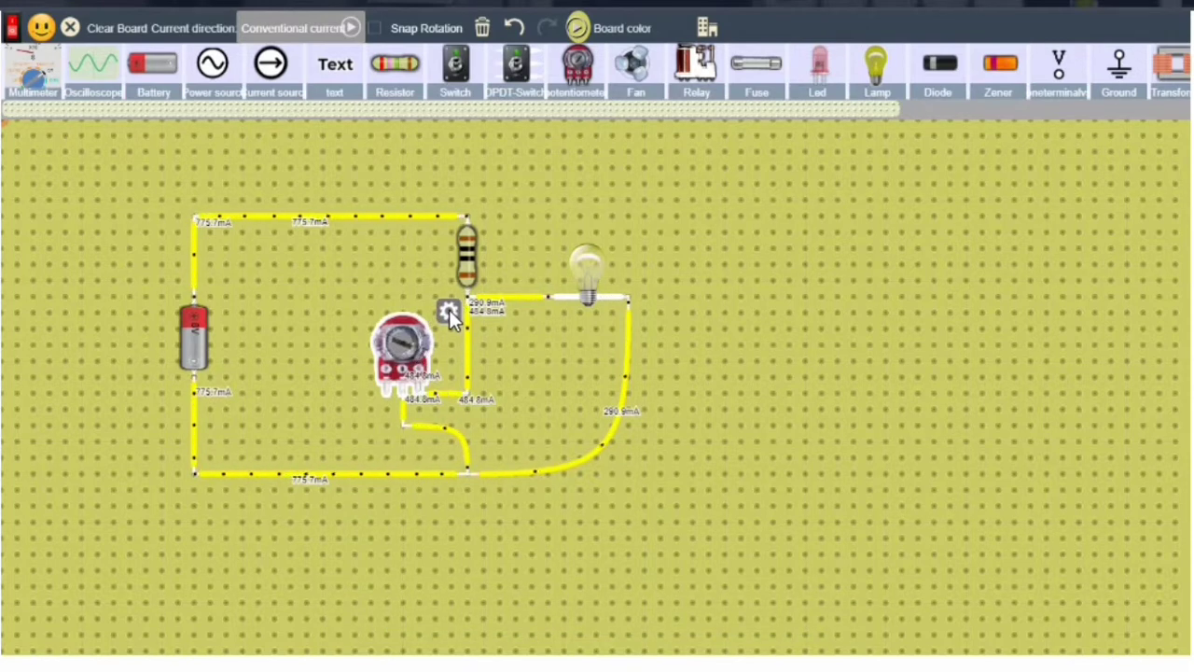
Sweep the Wipe slider fully left, then to the far end so the lamp nearly goes dark
click(448, 312)
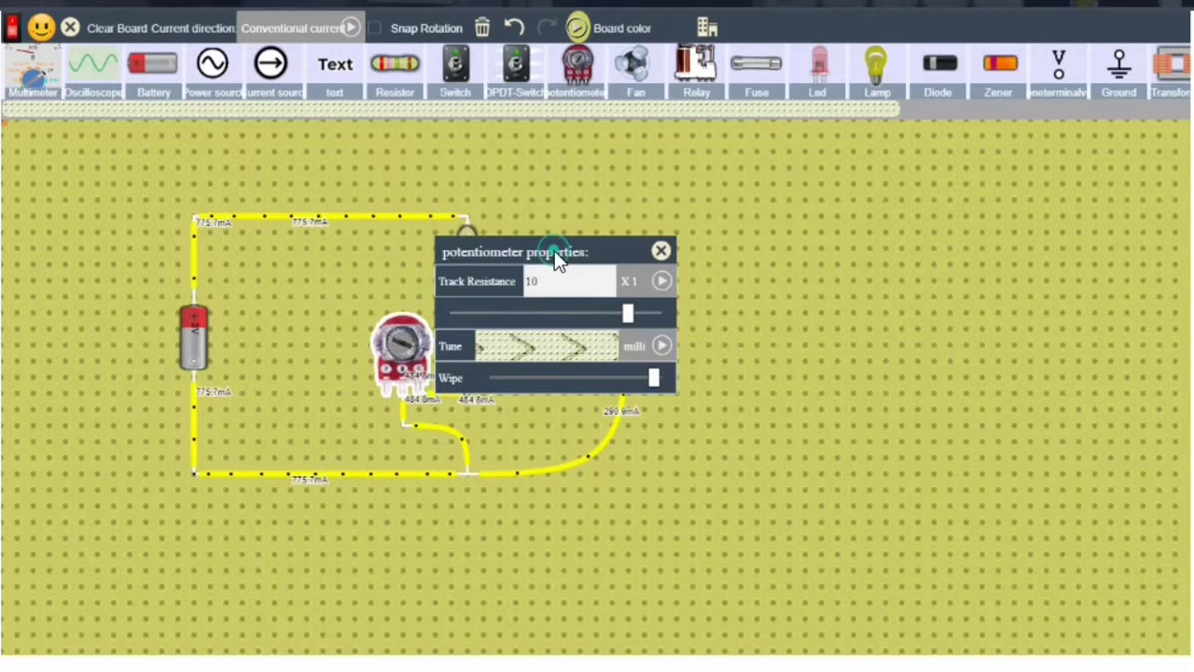
drag(557, 249, 818, 191)
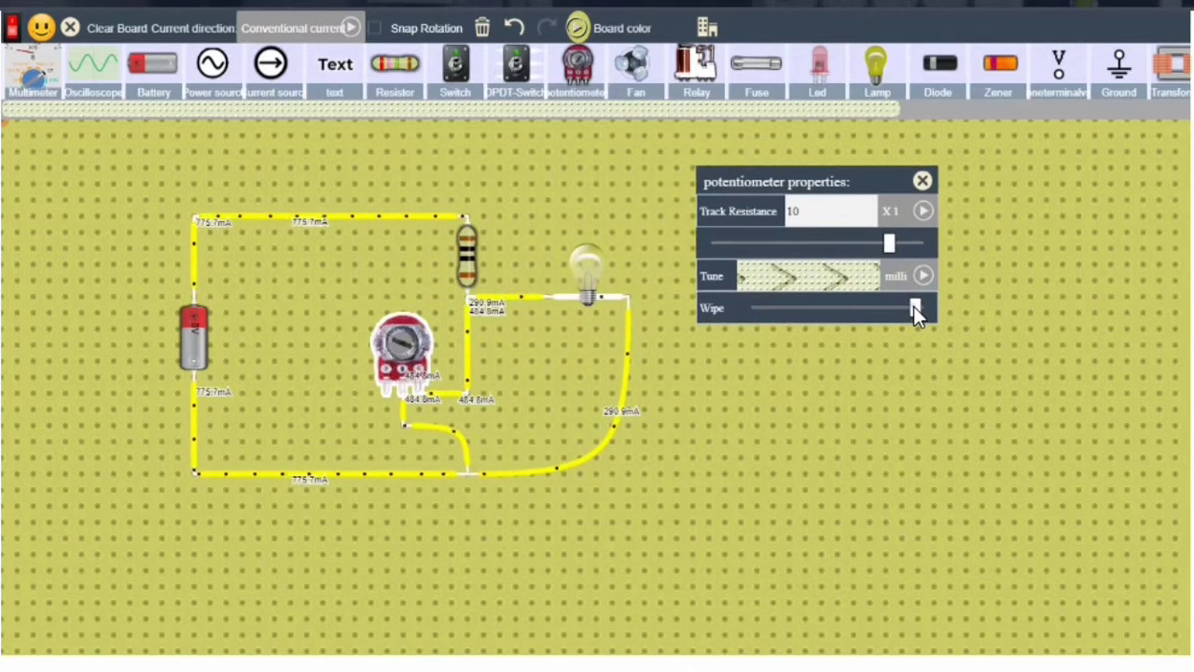
drag(914, 306, 738, 310)
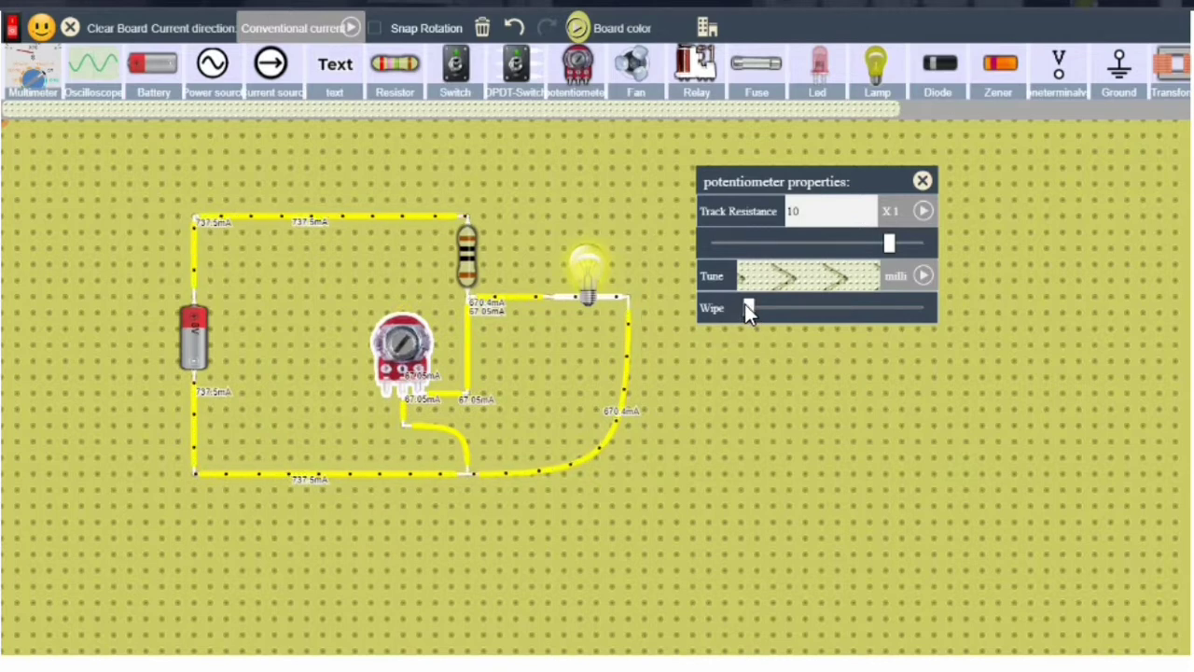
drag(749, 308, 933, 309)
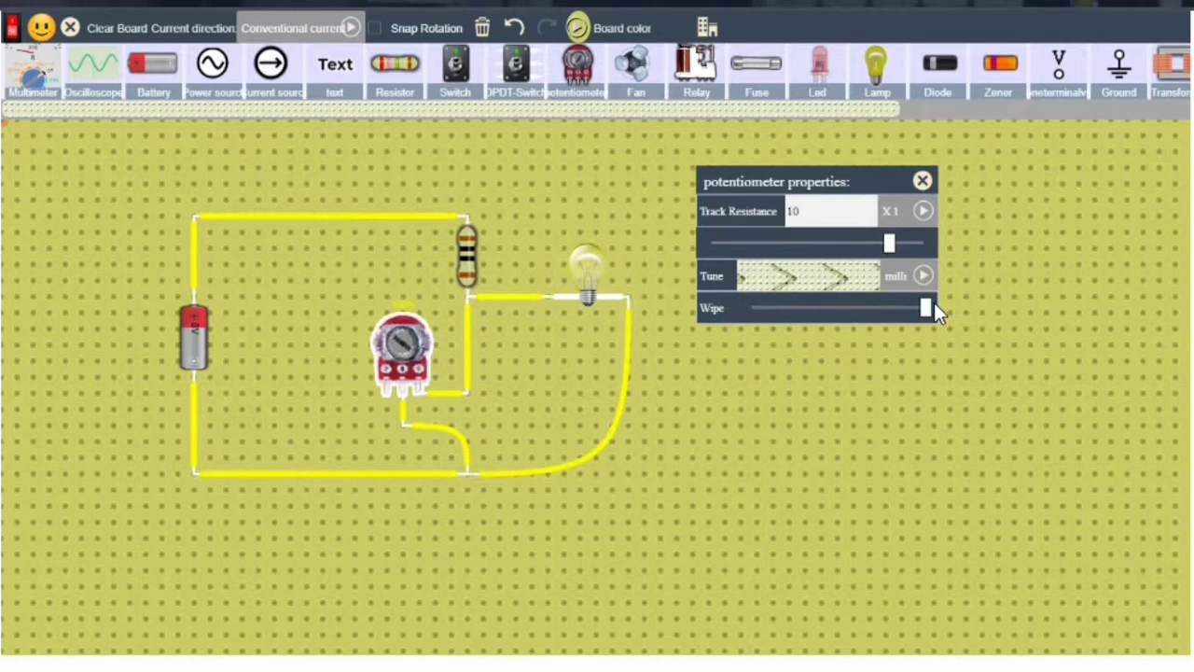
click(922, 182)
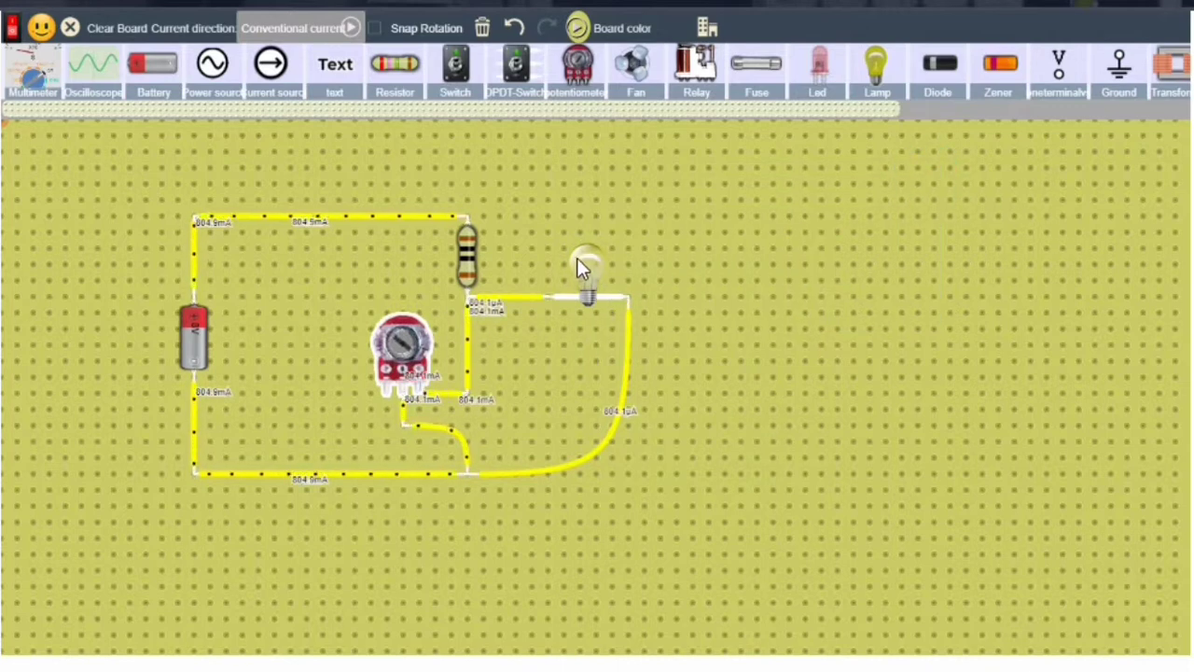